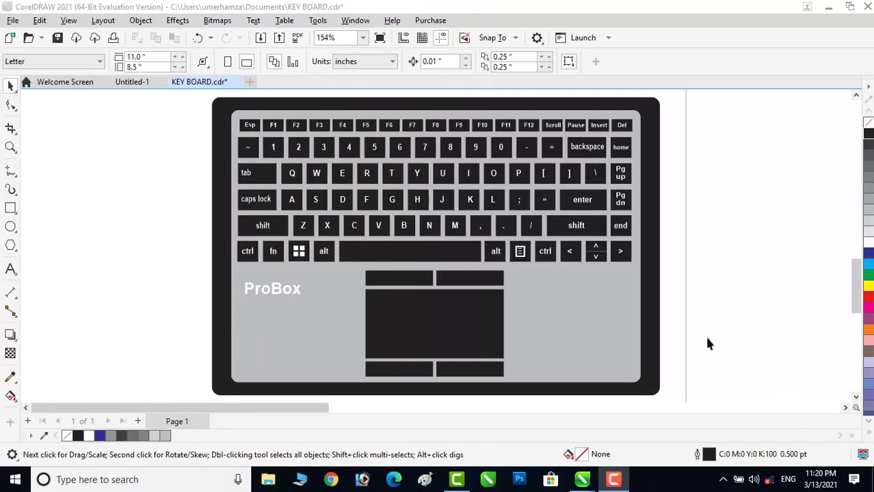
Inspect the laptop's black body, grey panel, Pg Up and backslash keys, then zoom to all objects
click(653, 295)
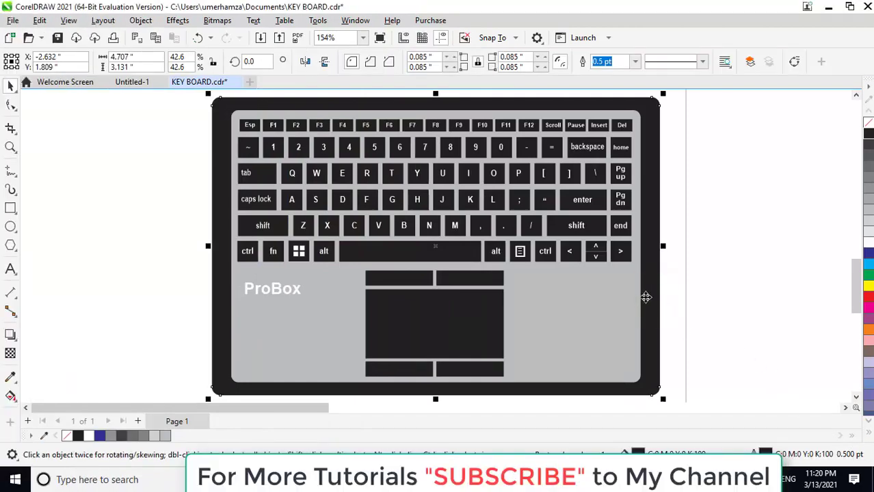
click(629, 304)
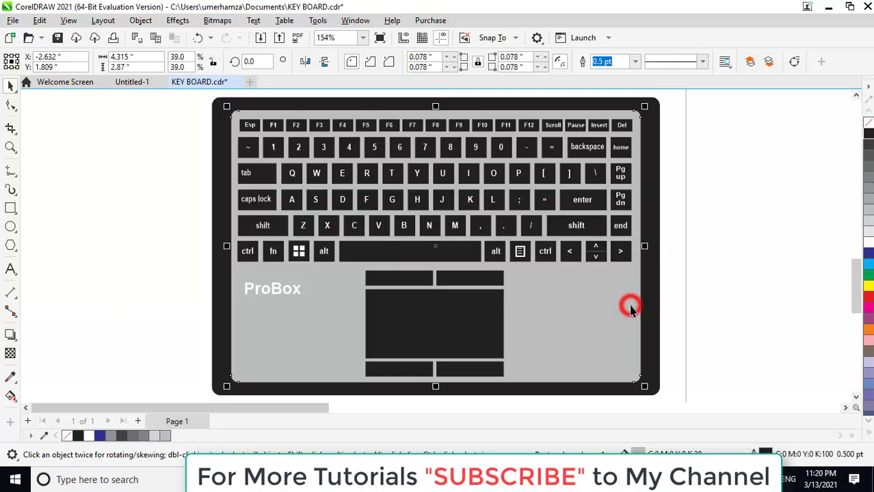
click(627, 179)
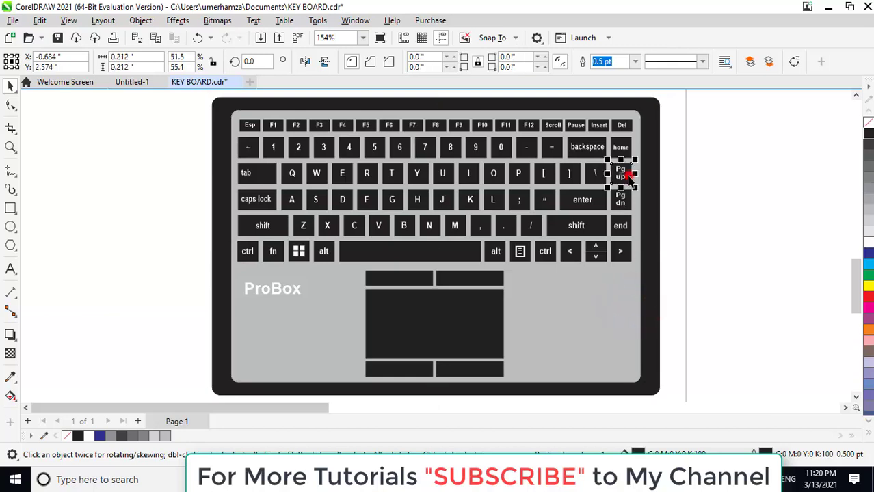
click(593, 178)
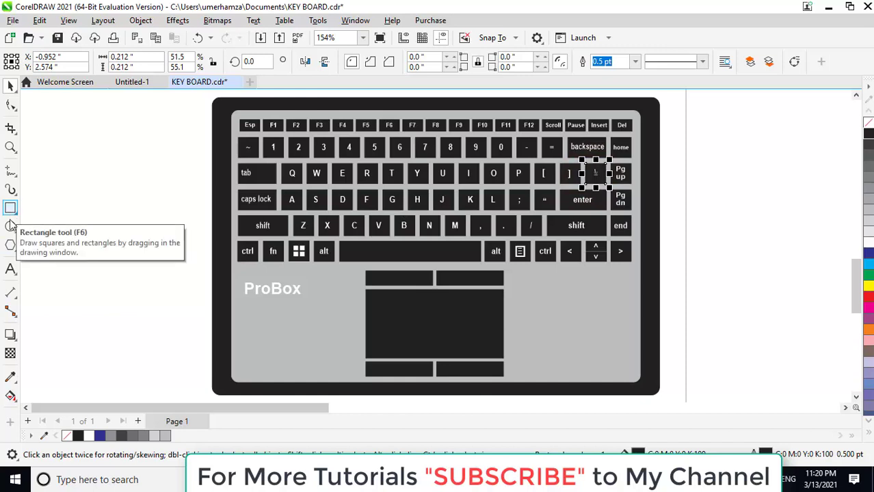
double_click(4, 147)
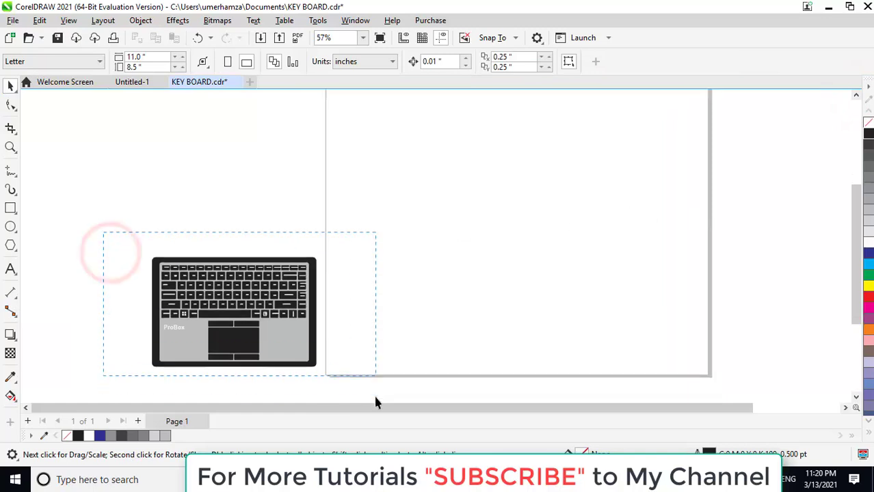
Marquee-select every laptop keyboard part and group them into one object
drag(221, 306, 375, 395)
right_click(302, 291)
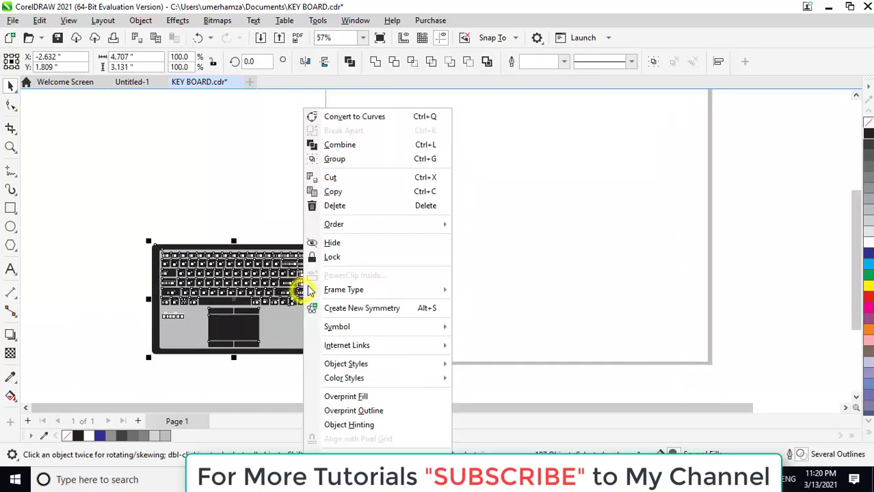
click(345, 160)
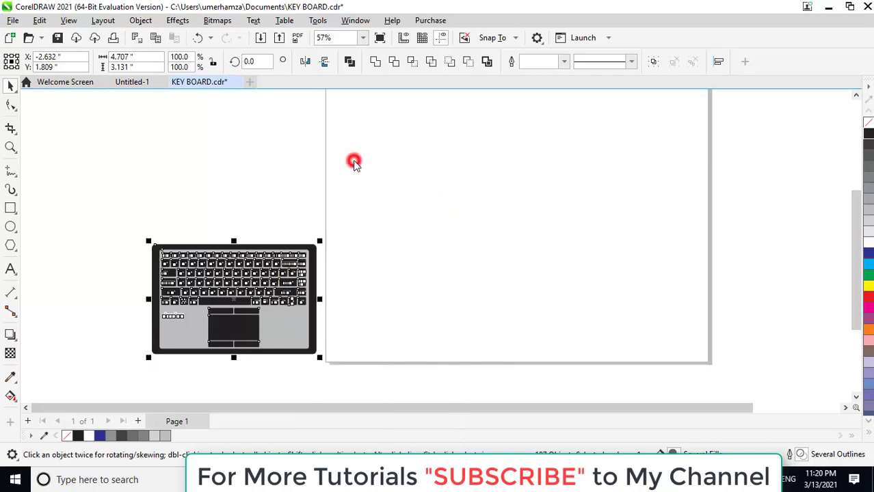
click(258, 175)
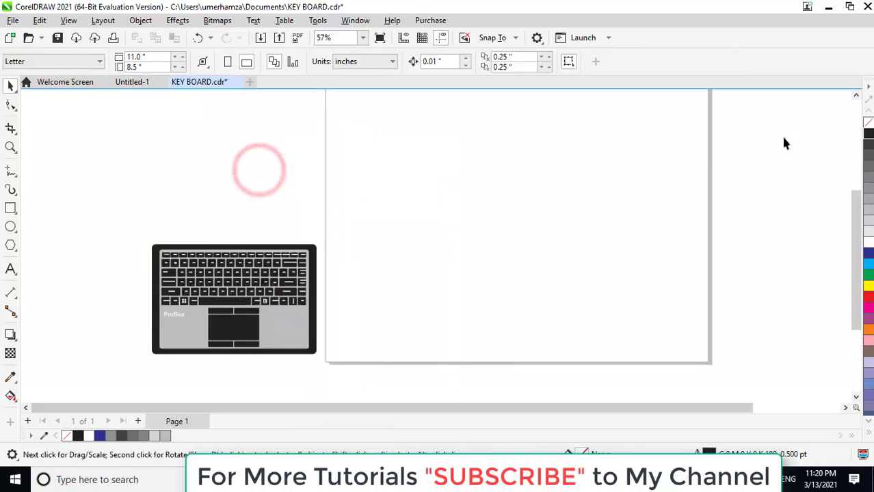
click(855, 95)
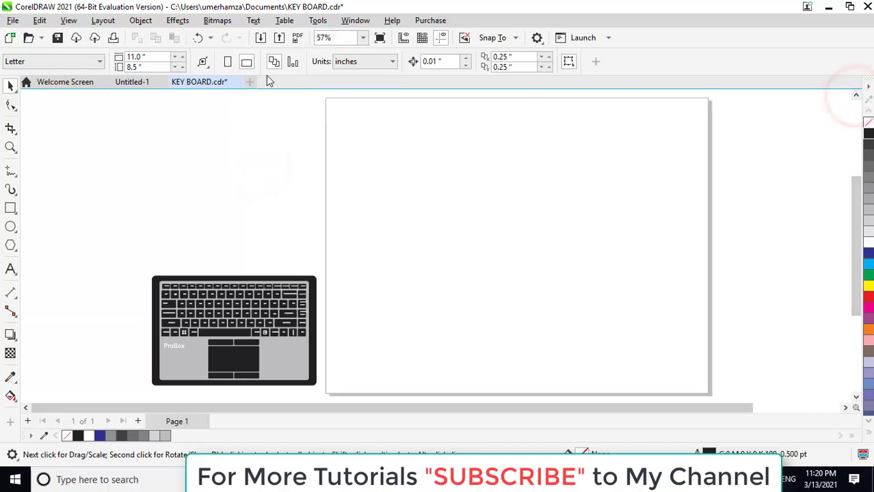
Fill the empty page with a One-point Draw in Perspective grid
click(144, 24)
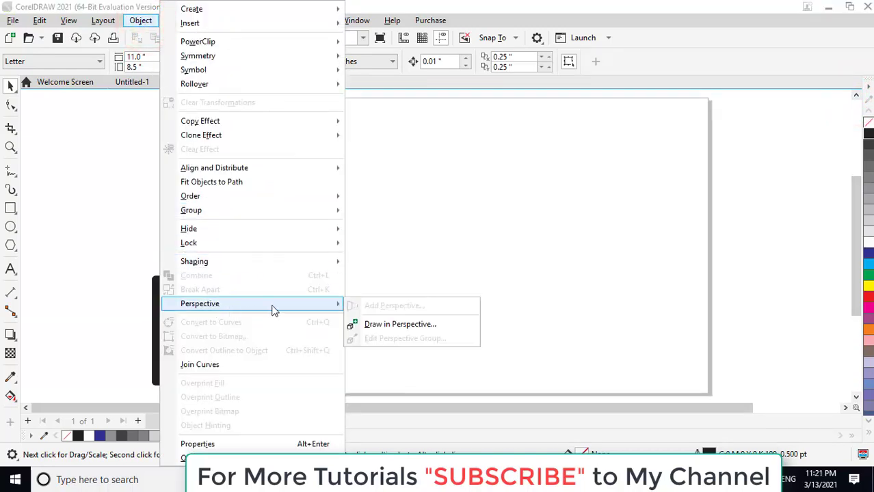
mouse_move(199, 303)
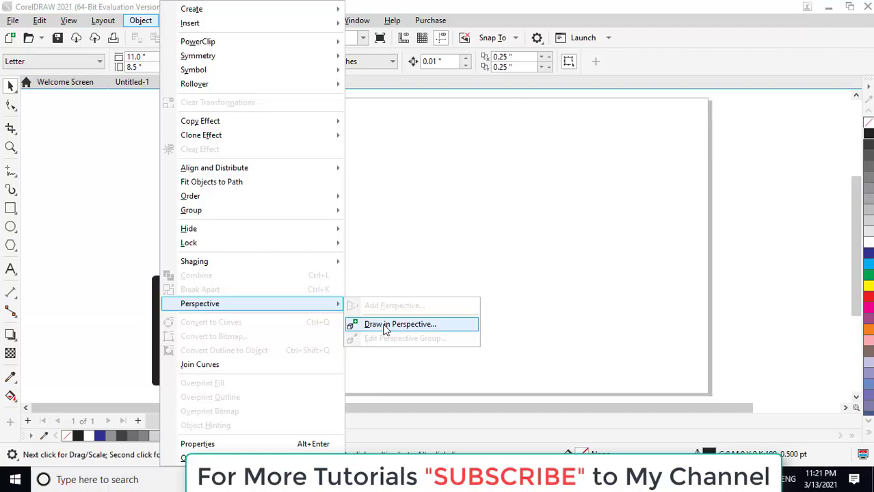
click(384, 326)
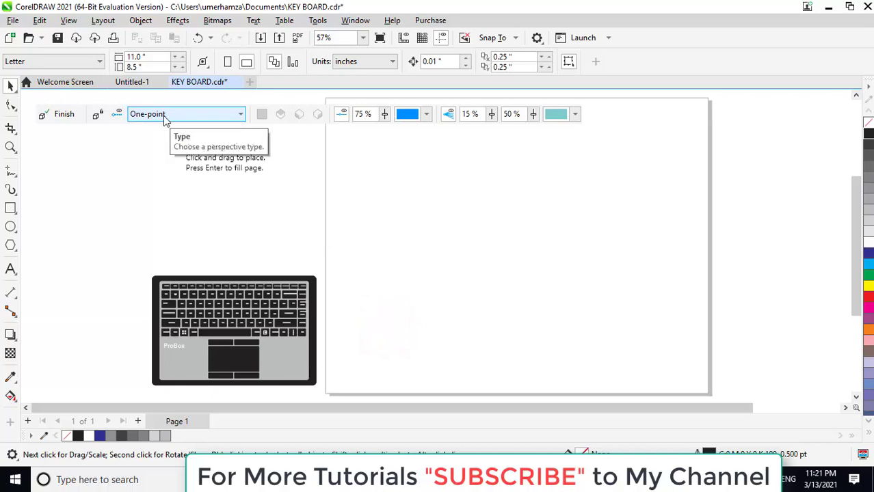
click(164, 116)
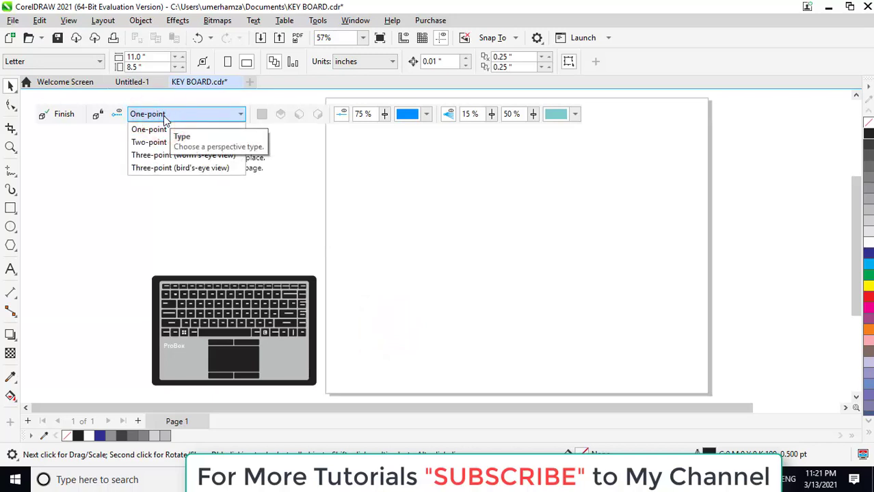
click(163, 114)
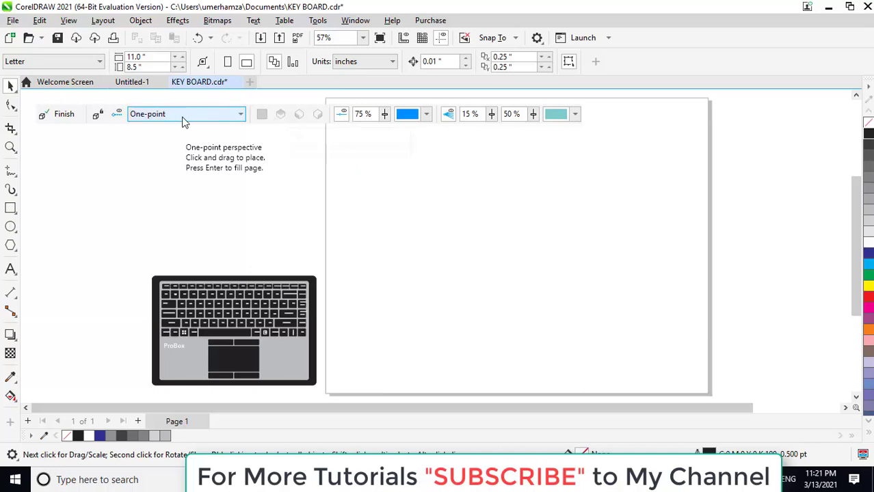
click(151, 124)
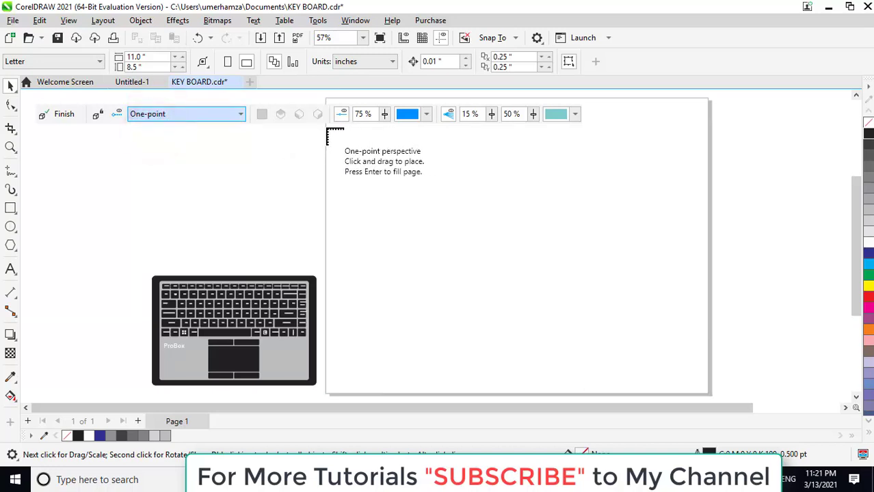
key(Return)
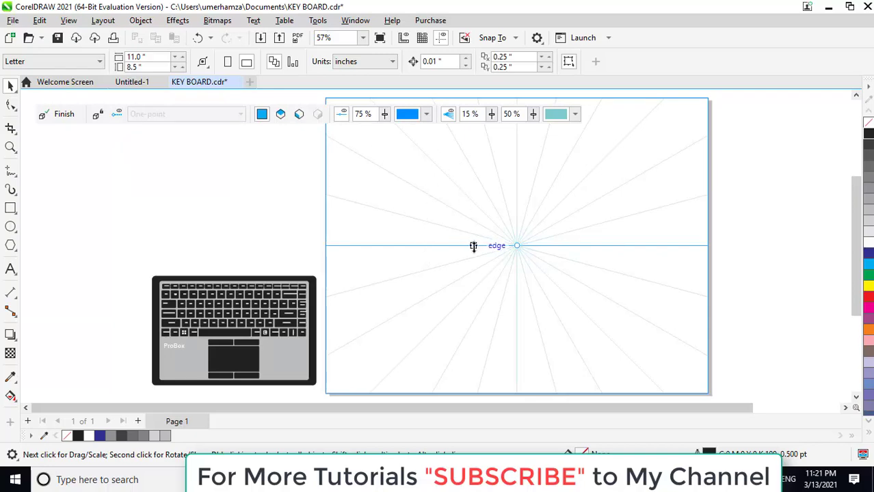
Move the horizon near the page top and raise grid line density from 15% to 100%
mouse_move(473, 247)
mouse_down()
mouse_move(473, 135)
mouse_move(546, 148)
mouse_up()
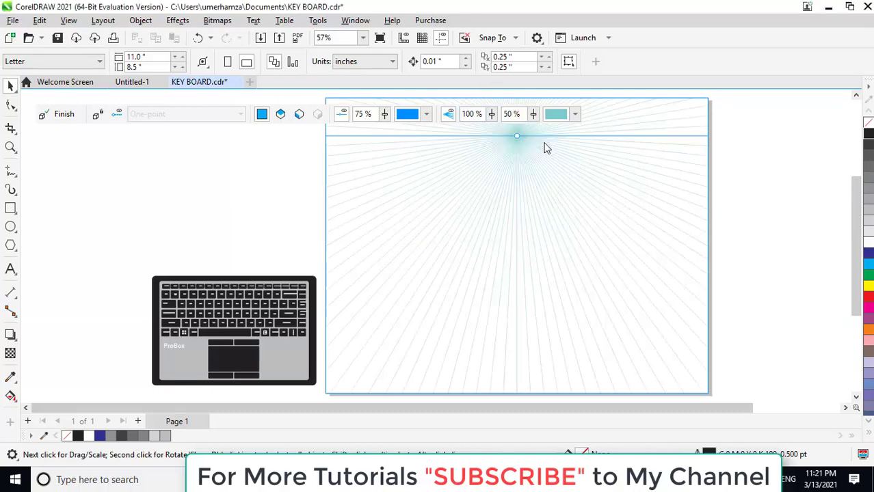
click(263, 183)
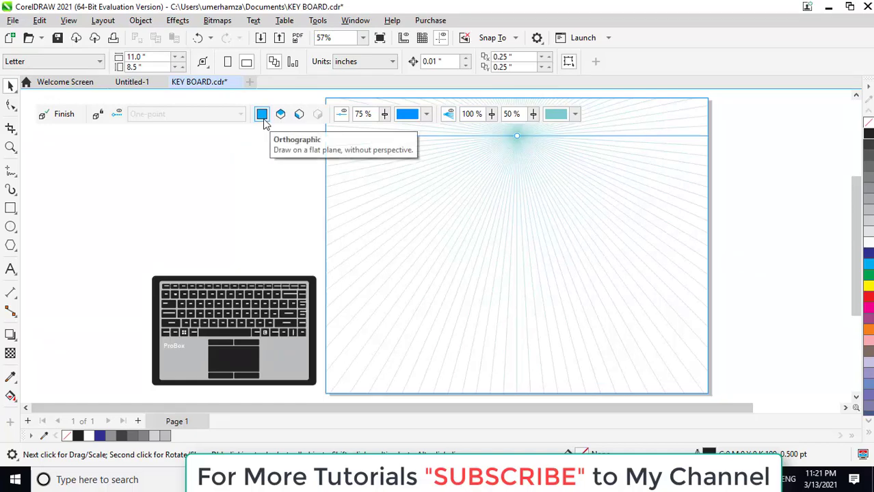
Draw a rectangle below the horizon with 0.2 inch rounded corners
click(10, 210)
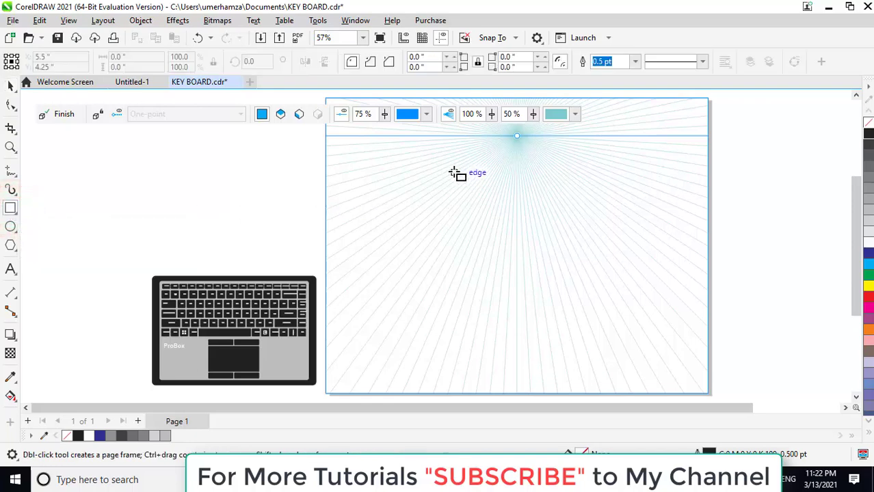
mouse_move(449, 171)
mouse_down()
mouse_move(577, 231)
mouse_move(586, 257)
mouse_up()
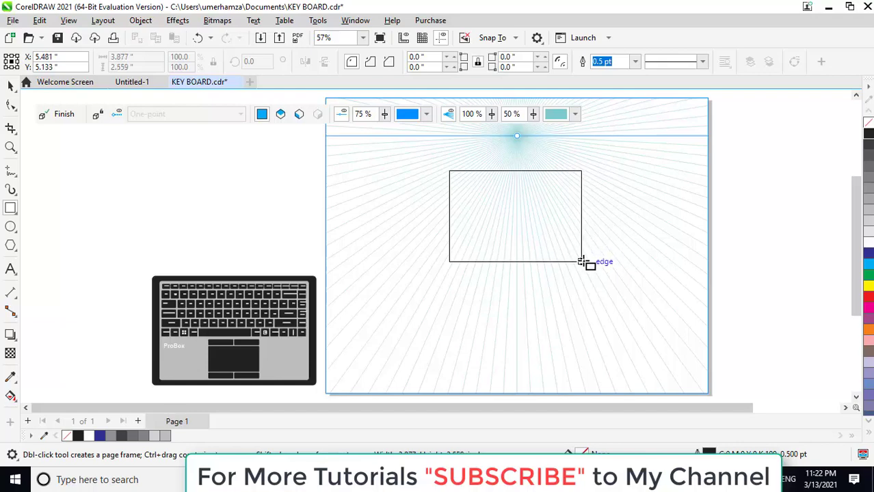
drag(586, 256, 588, 260)
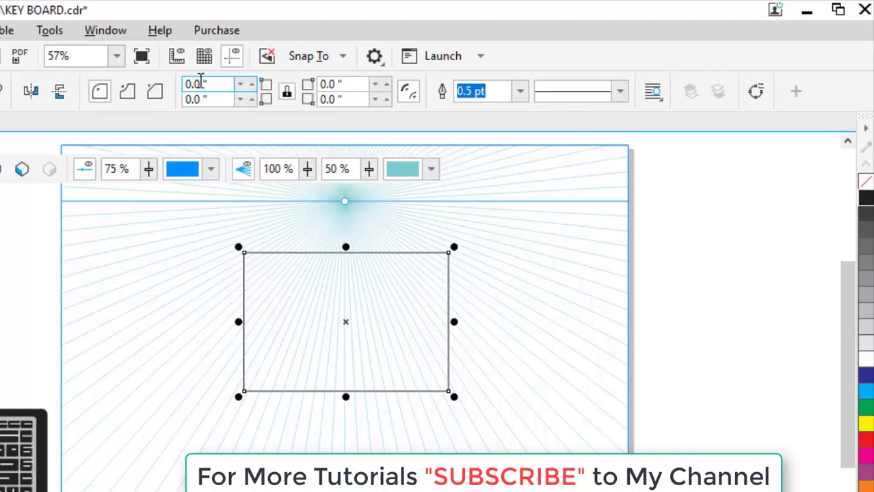
double_click(197, 82)
text(2)
key(Return)
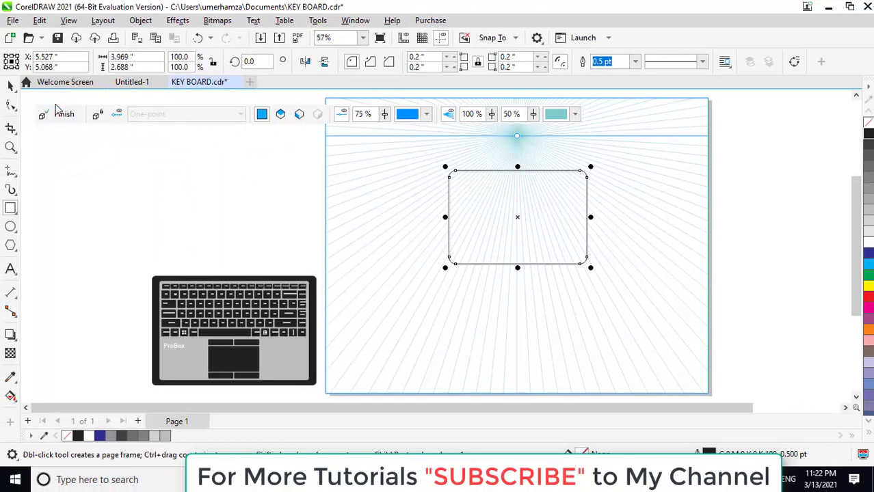
click(11, 86)
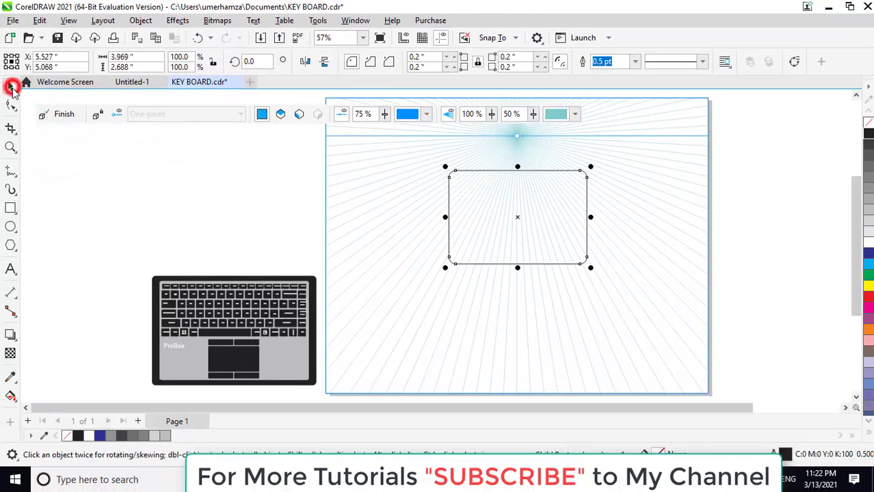
Lay the grouped laptop keyboard onto the grid's top perspective plane and zoom out to 32%
click(123, 203)
click(246, 293)
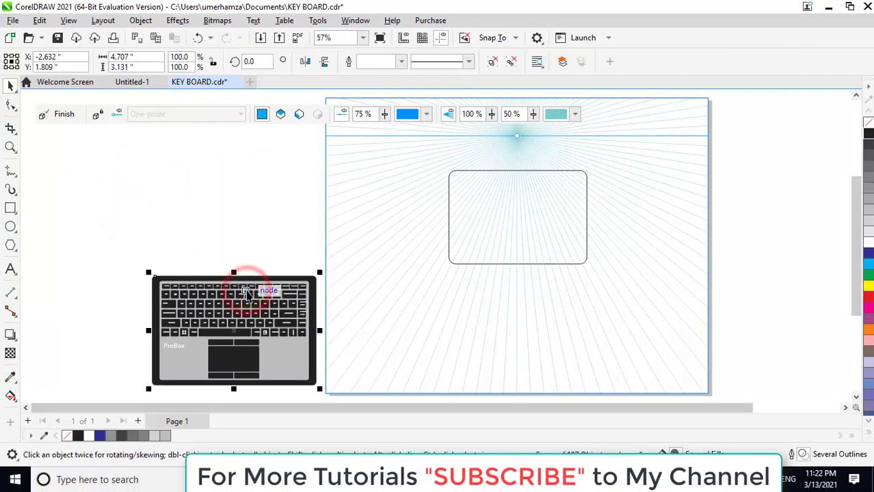
drag(247, 293, 495, 299)
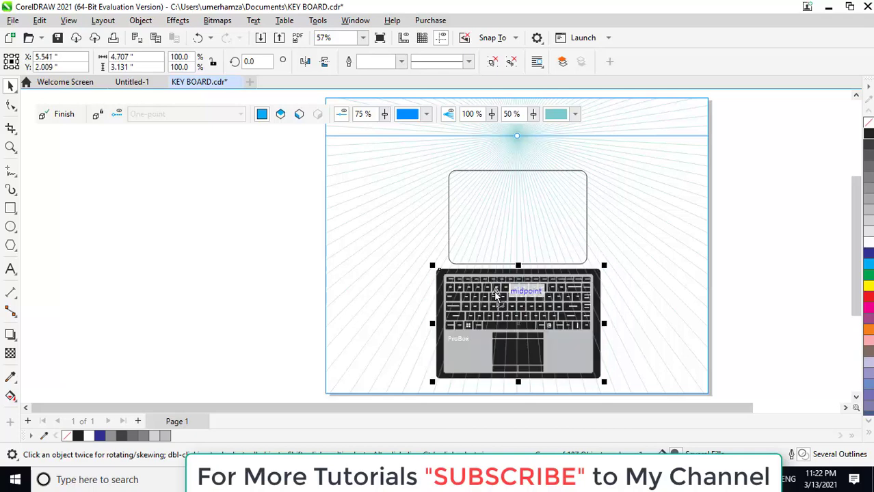
right_click(481, 289)
mouse_move(526, 83)
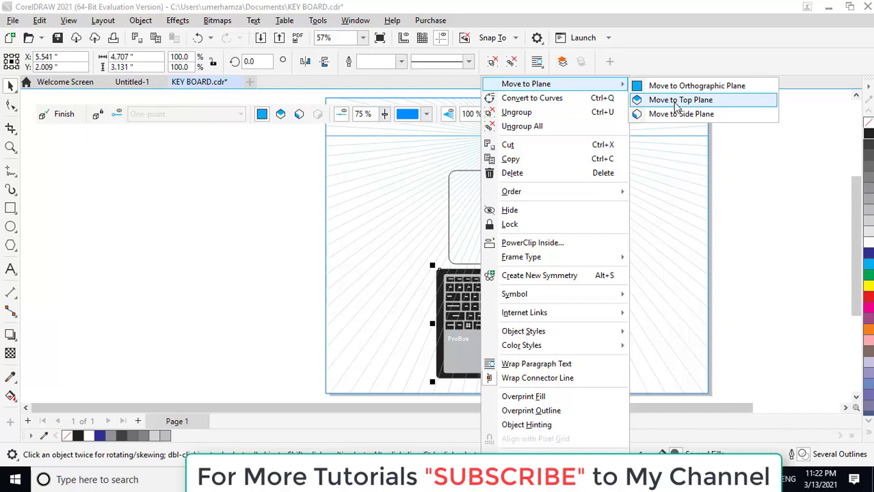
click(675, 103)
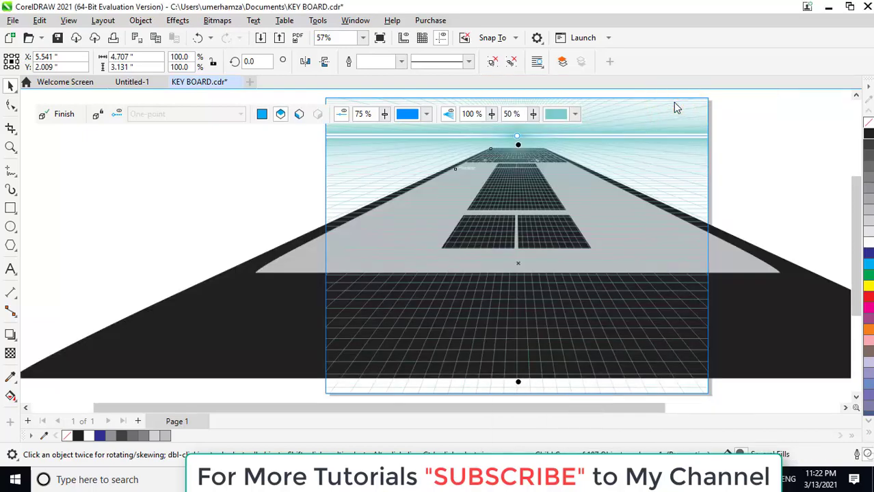
scroll(714, 160, down, 1)
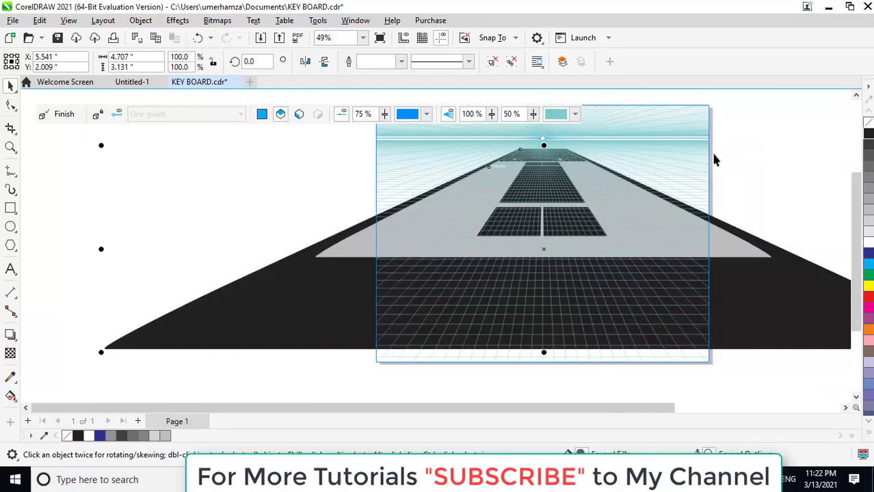
scroll(714, 160, down, 1)
scroll(714, 160, down, 1)
scroll(715, 160, down, 1)
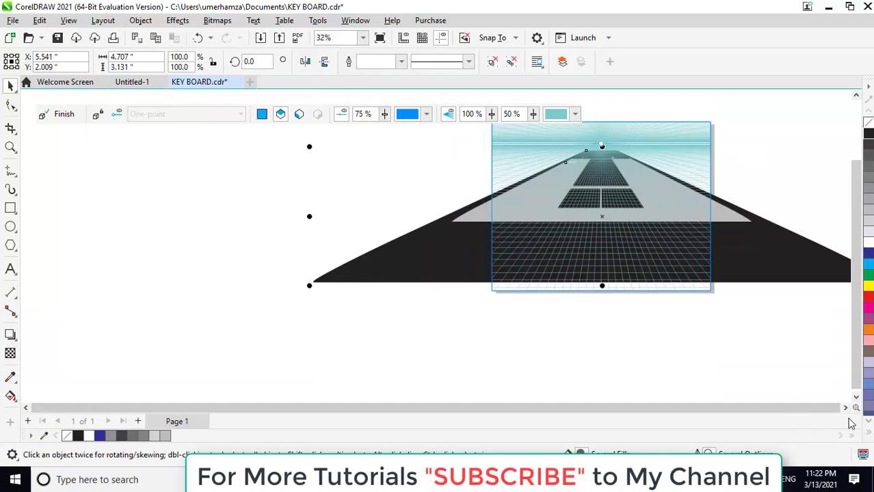
Scale the oversized perspective keyboard down with a corner handle
click(844, 408)
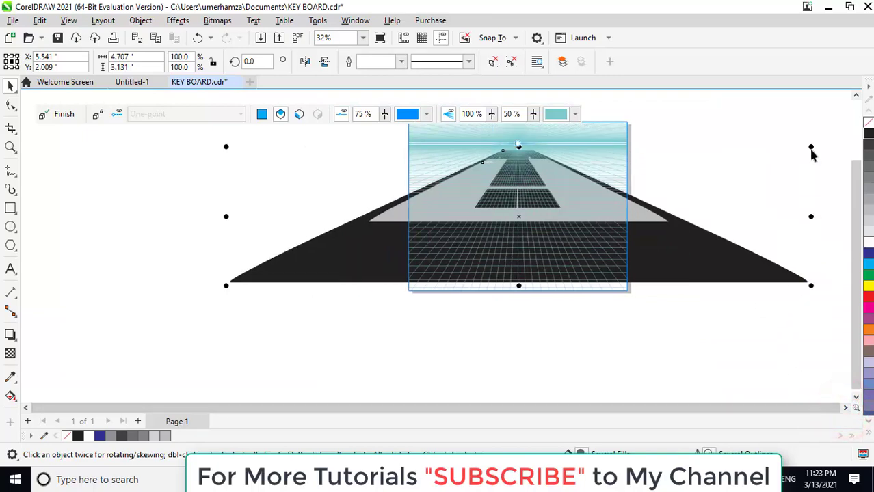
drag(811, 148, 775, 179)
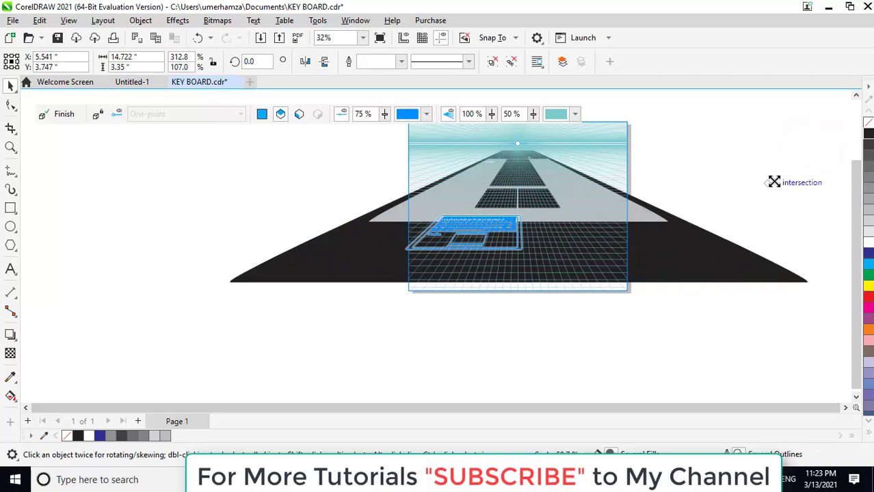
drag(774, 180, 773, 181)
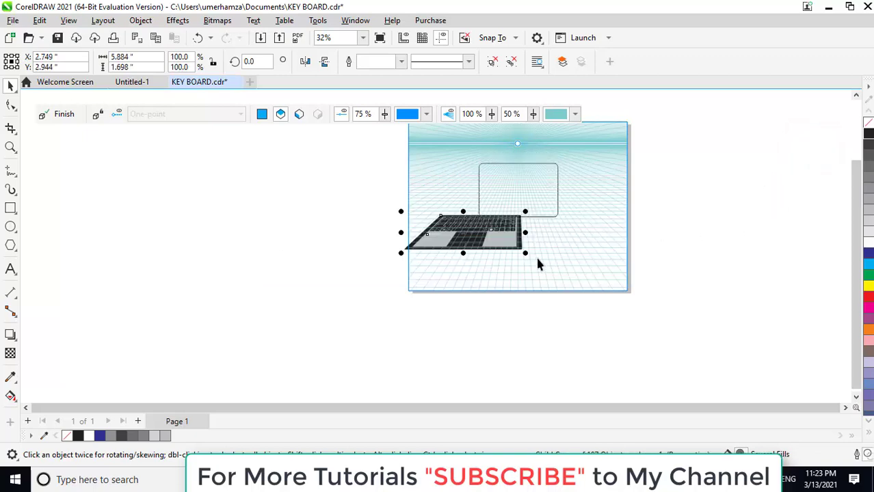
Fit the keyboard just beneath the screen outline and finish the perspective projection
click(11, 149)
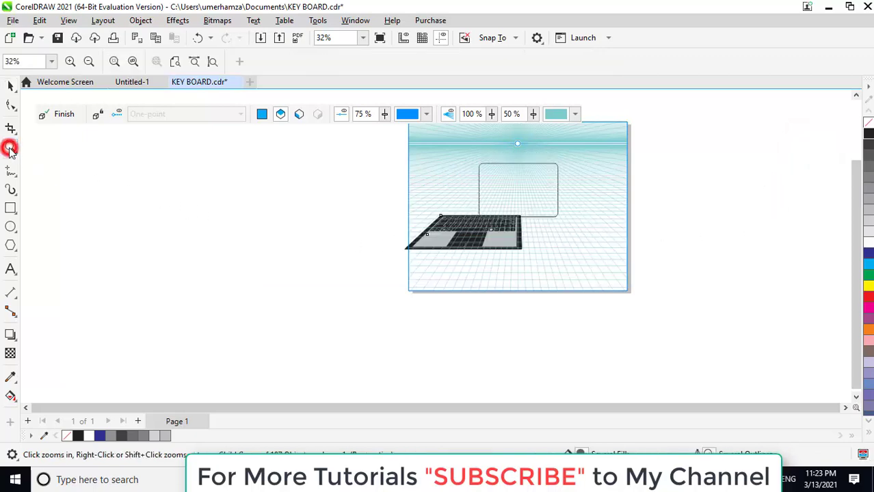
click(446, 197)
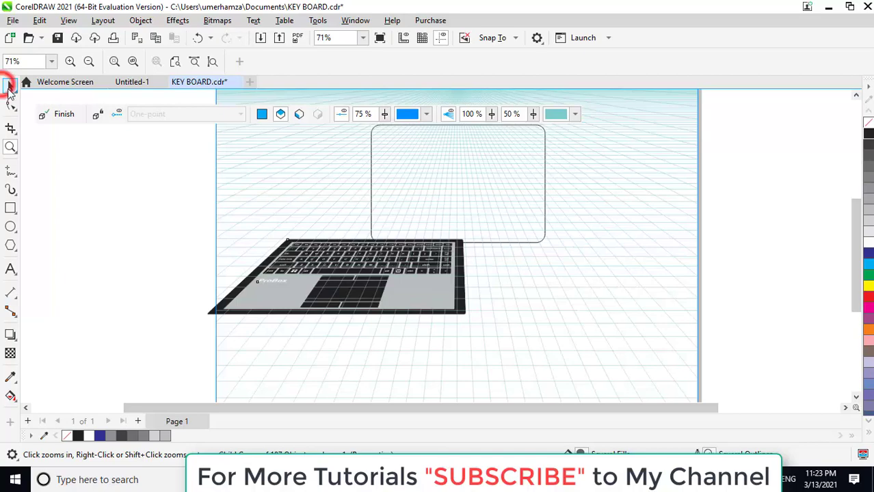
click(10, 86)
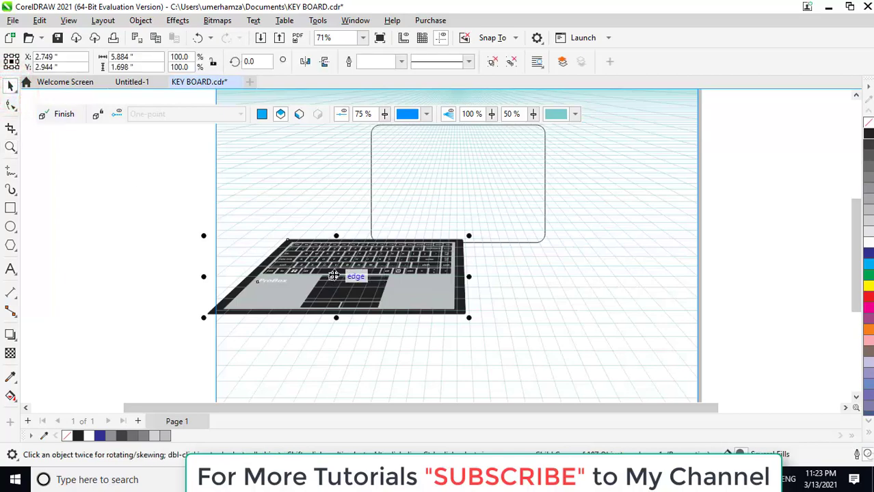
mouse_move(335, 280)
mouse_down()
mouse_move(422, 298)
mouse_move(432, 292)
mouse_up()
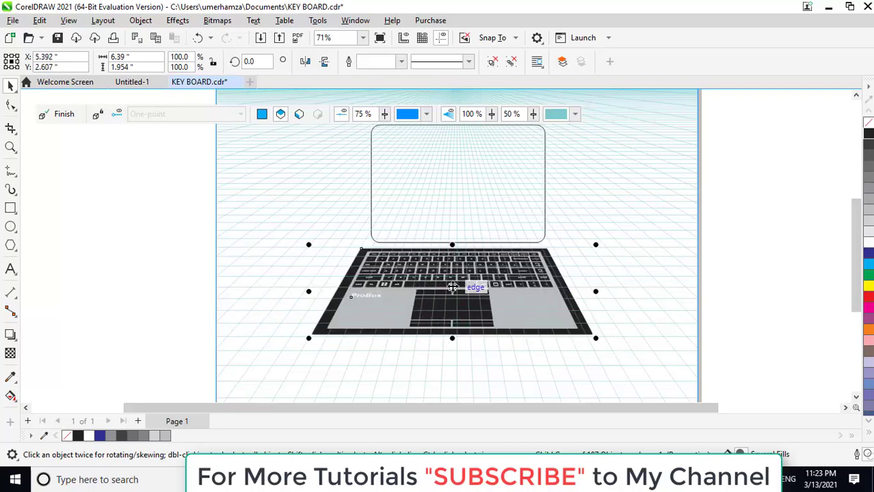
key(Right)
key(Up)
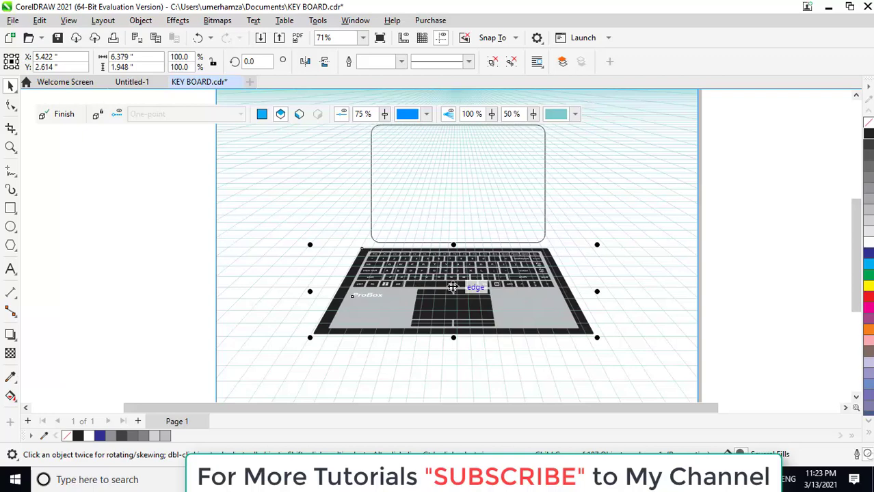
drag(310, 336, 324, 332)
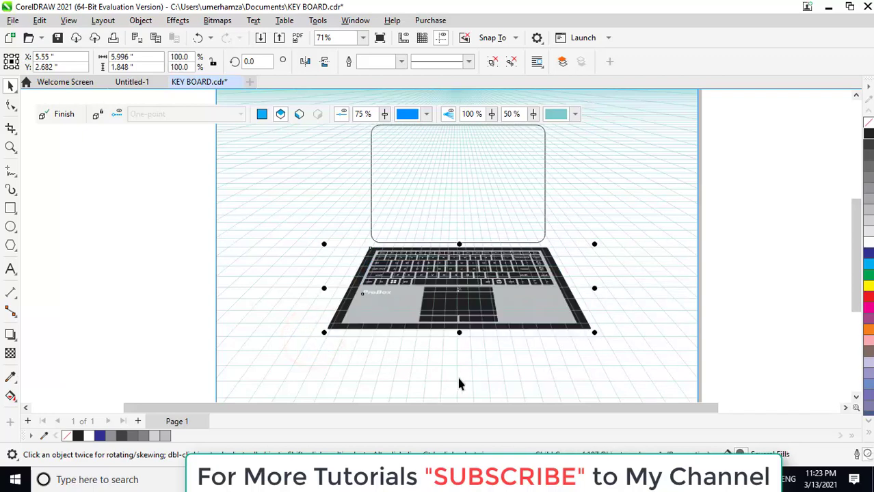
click(745, 291)
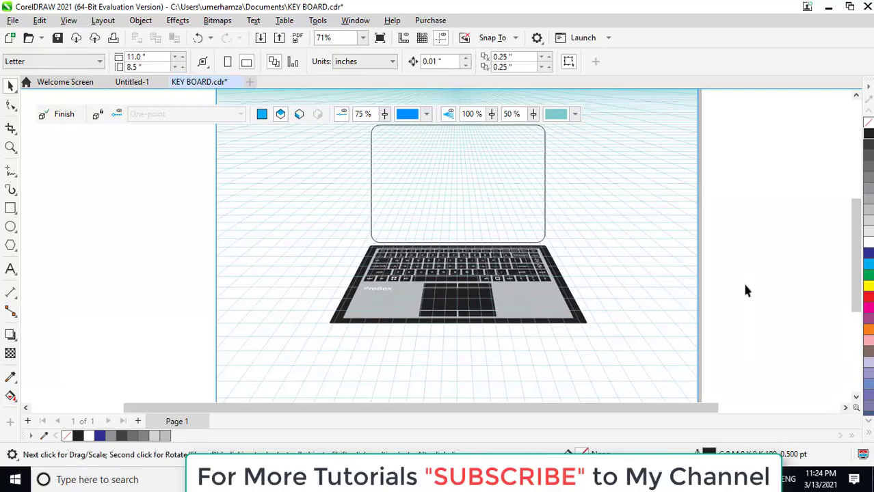
click(69, 116)
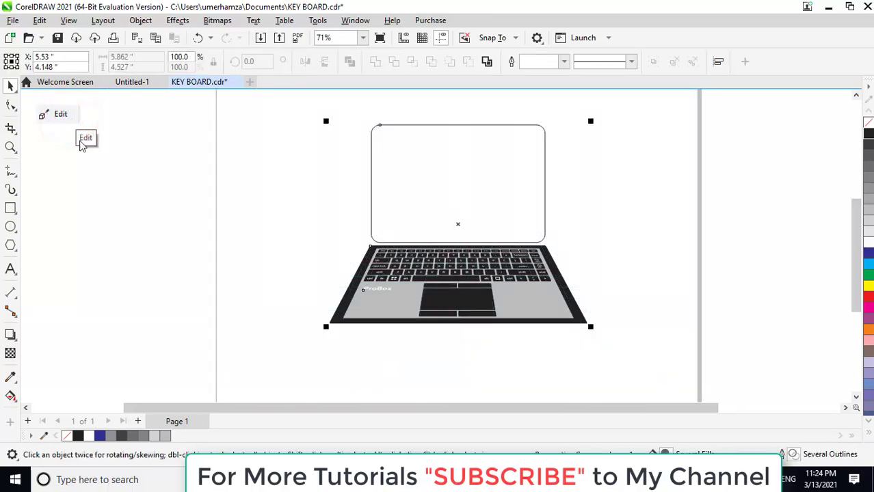
Break the laptop's perspective group apart
click(171, 280)
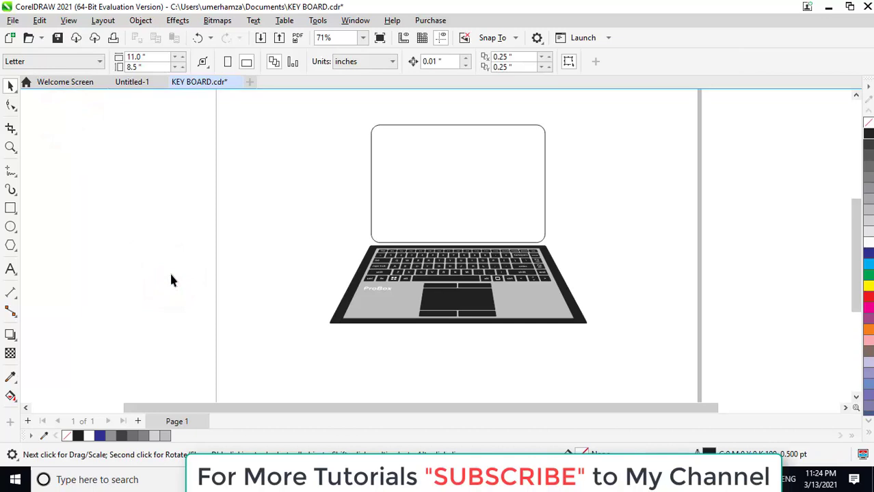
click(412, 128)
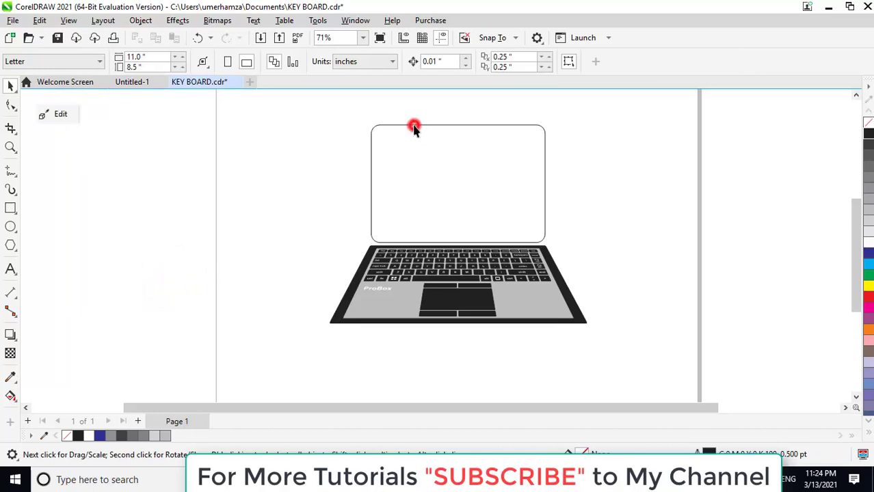
right_click(428, 135)
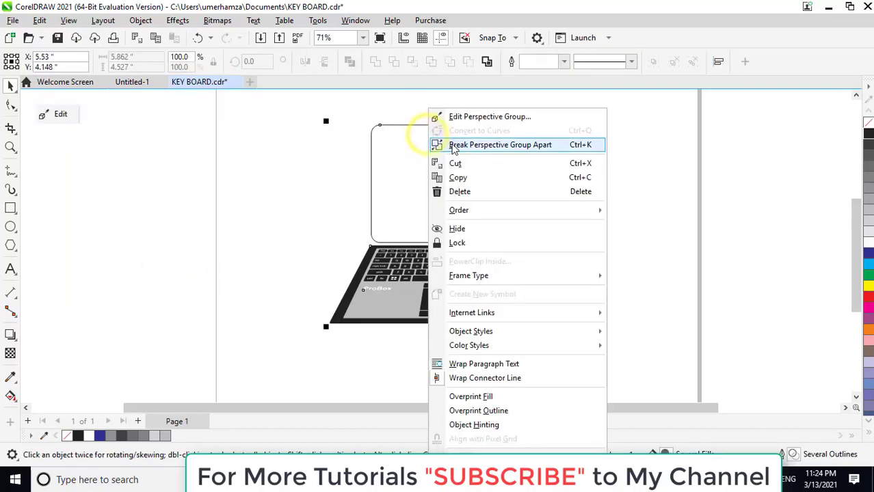
click(459, 145)
Ungroup the laptop into separate objects and select the screen rectangle
click(286, 162)
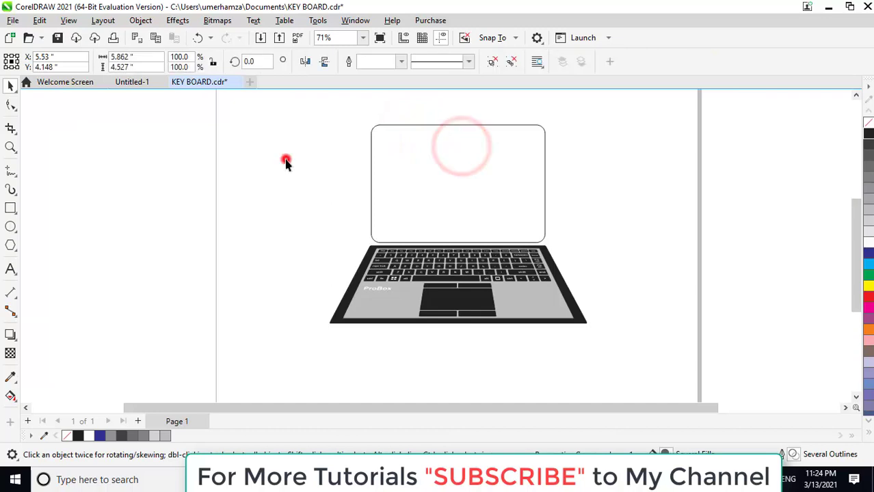
click(400, 127)
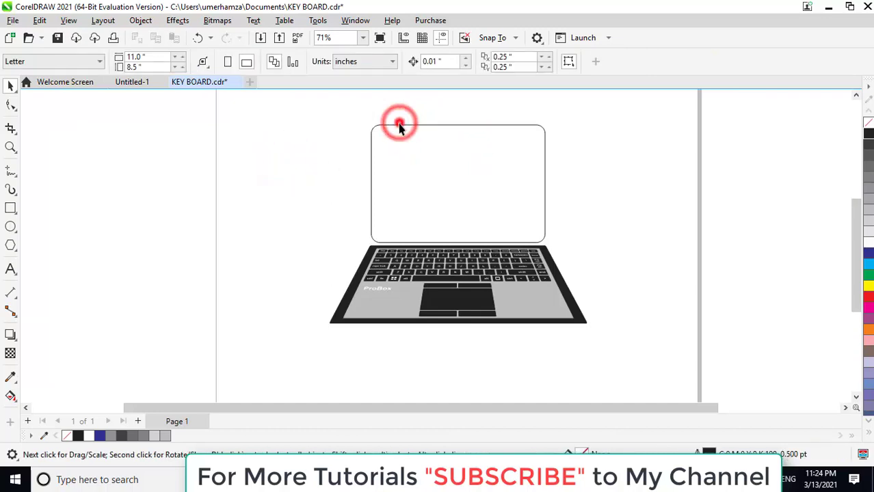
right_click(400, 127)
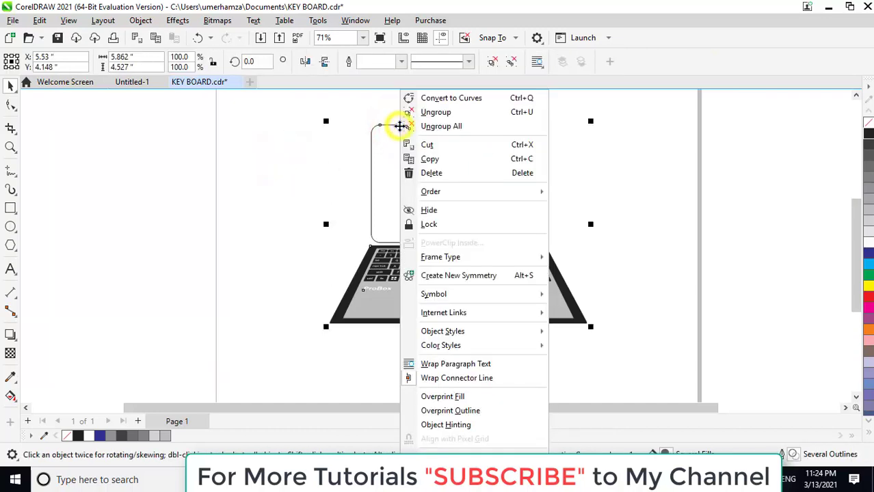
click(443, 112)
click(237, 183)
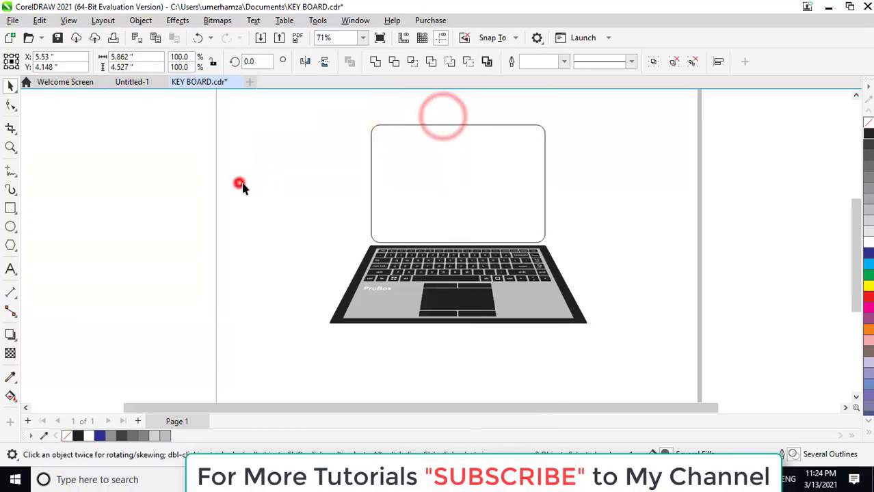
click(395, 129)
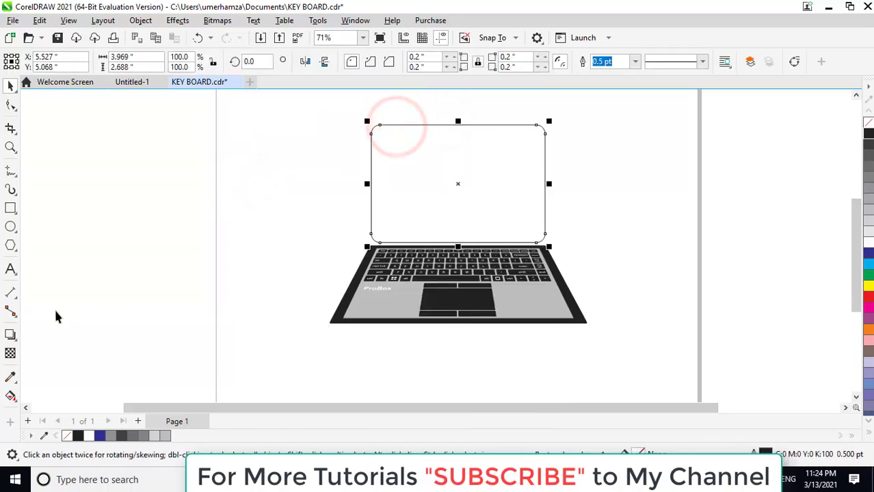
Add an inside contour to the screen rectangle with the Contour tool
click(59, 281)
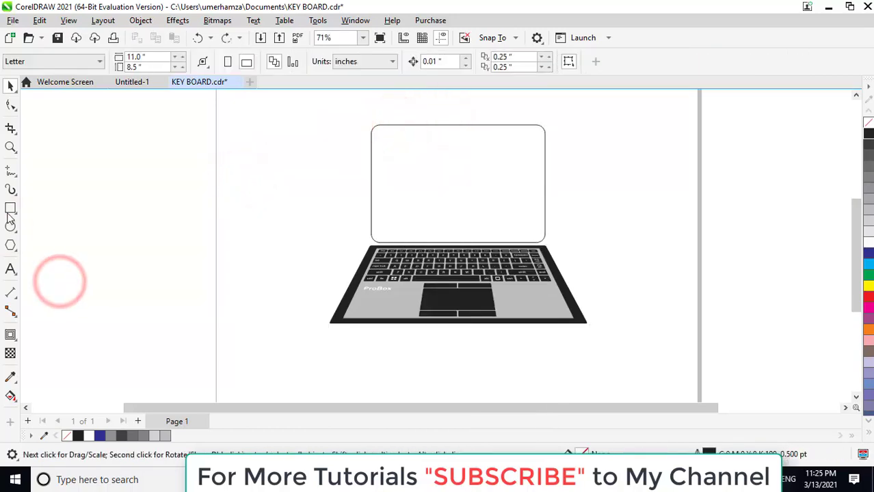
click(10, 334)
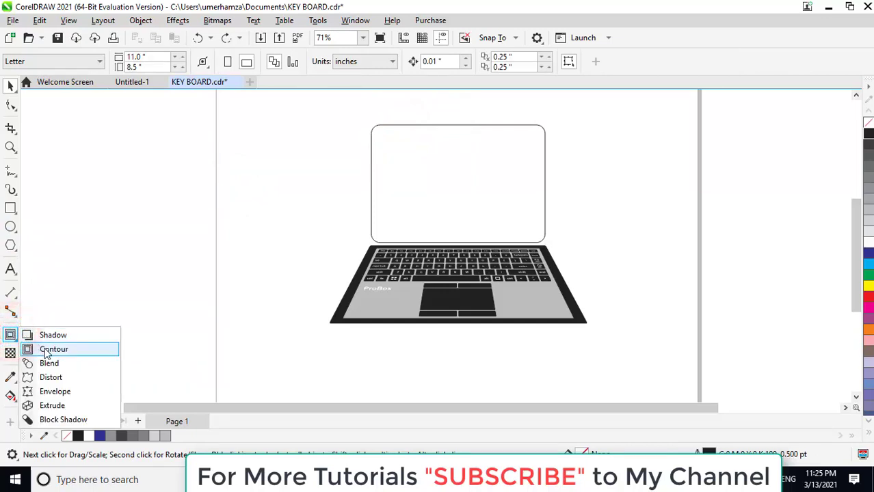
click(46, 351)
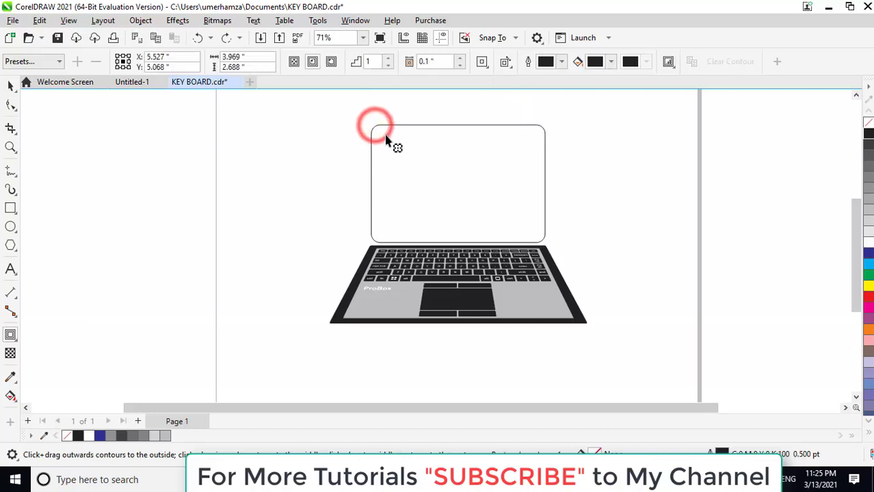
mouse_move(380, 128)
mouse_down()
mouse_move(395, 147)
mouse_move(382, 139)
mouse_up()
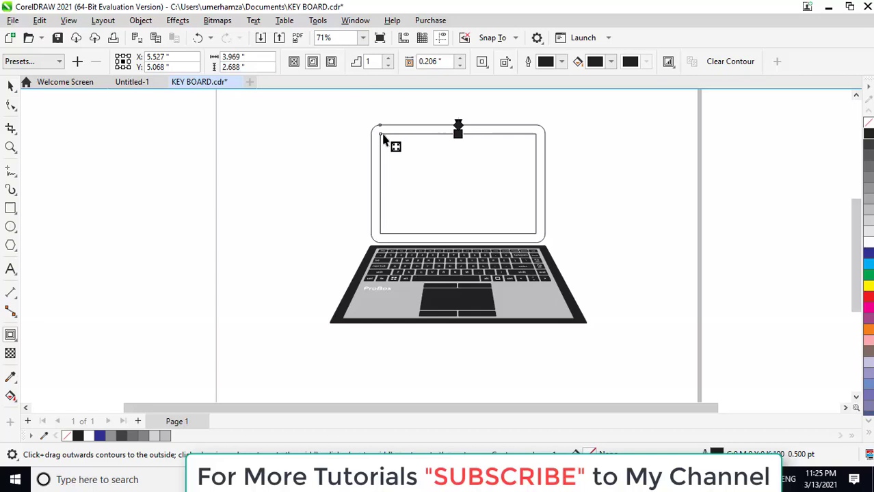
click(10, 85)
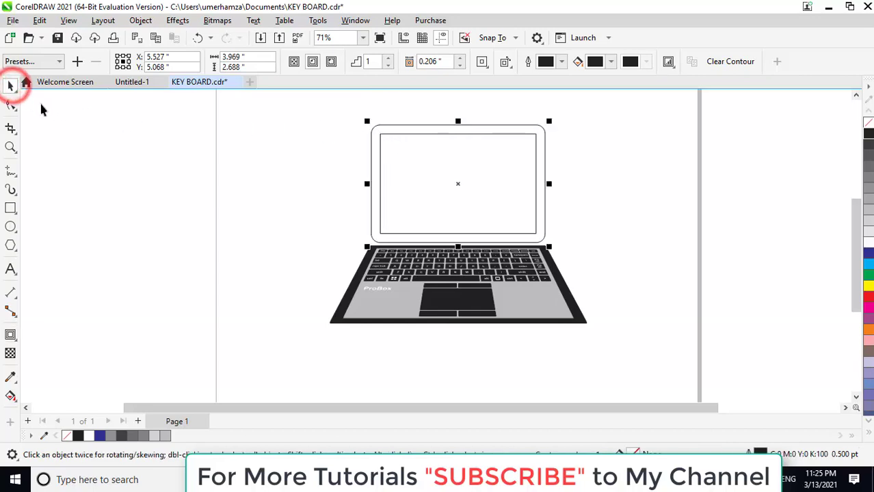
click(41, 104)
click(390, 125)
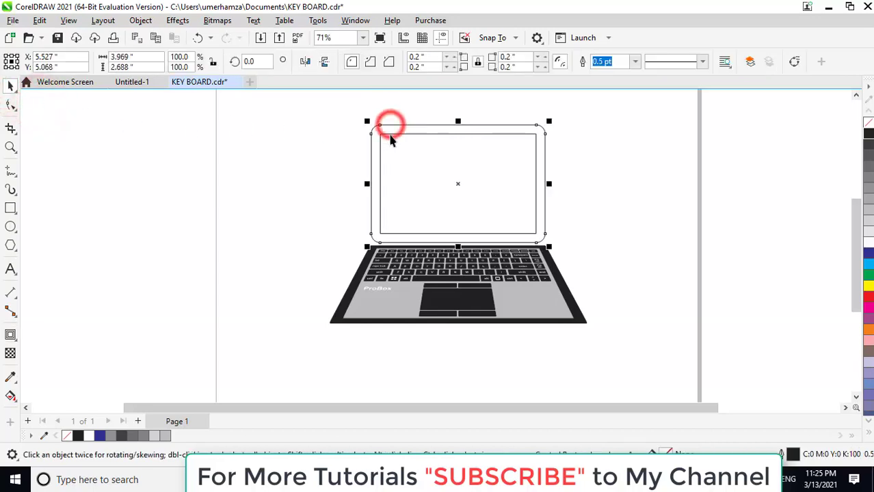
Break the screen's contour apart from its source rectangle
right_click(391, 138)
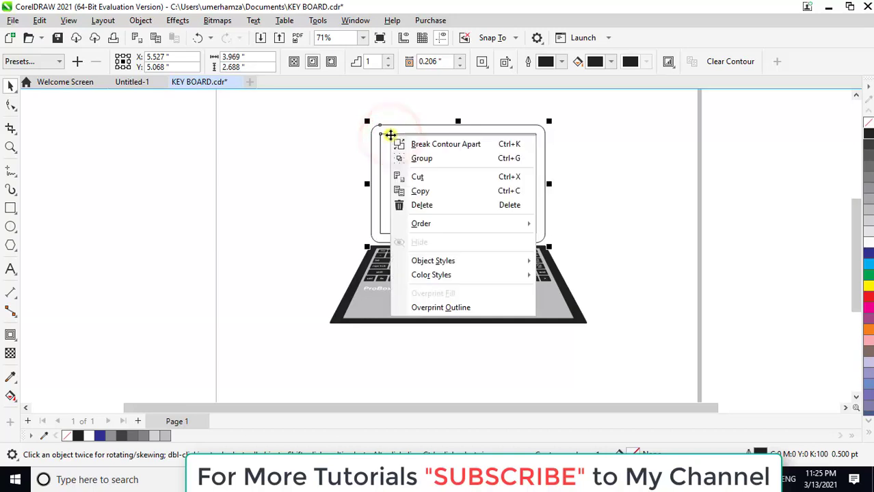
click(425, 141)
click(256, 179)
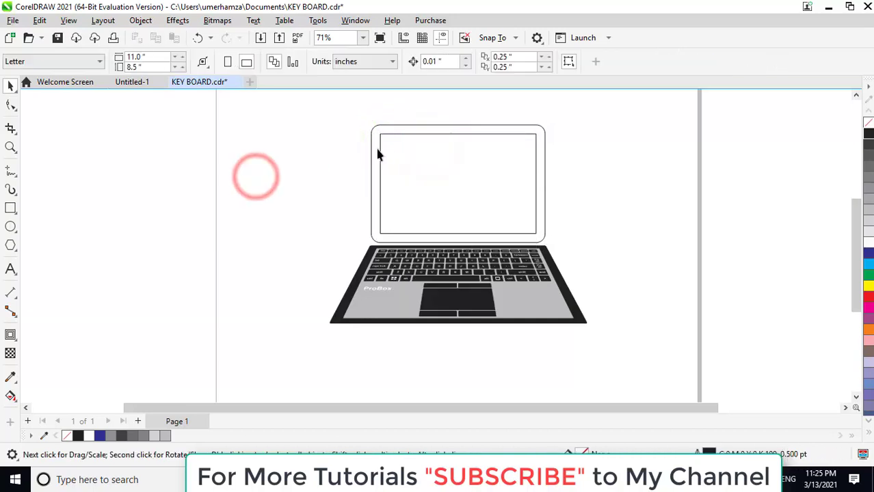
Fill the outer screen rectangle black and the inner display rectangle white
click(393, 128)
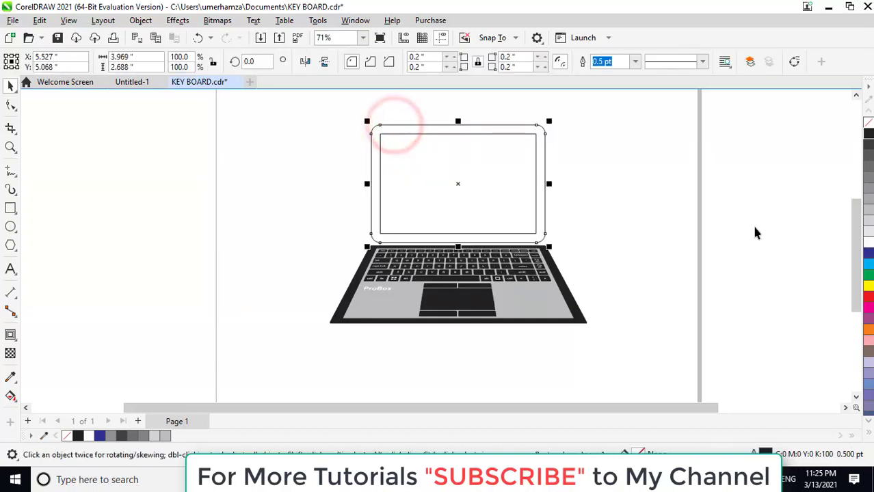
click(867, 134)
click(646, 178)
click(498, 188)
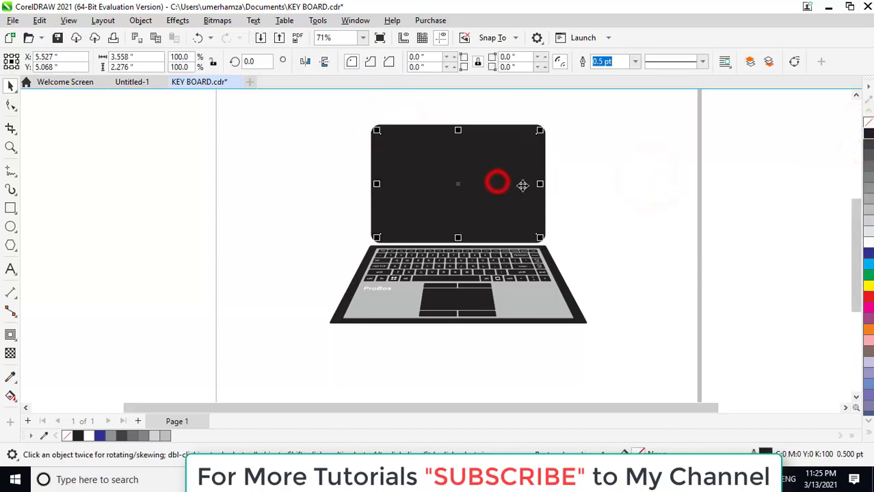
click(868, 248)
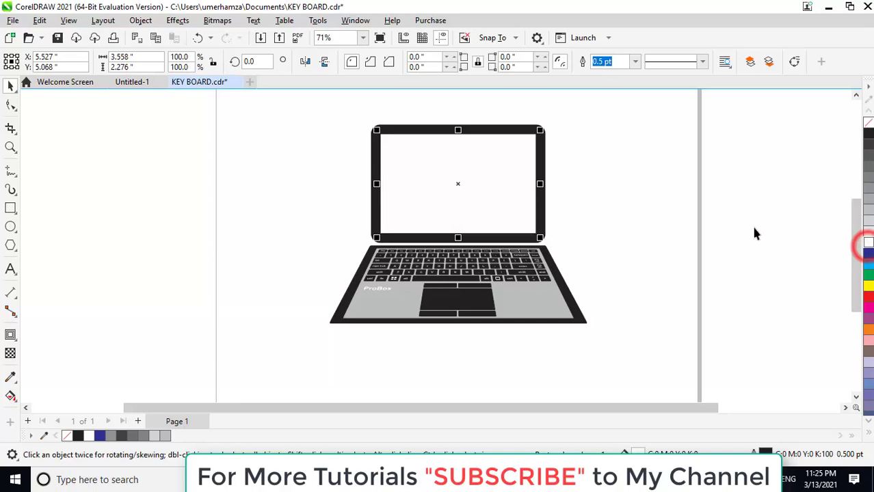
click(773, 202)
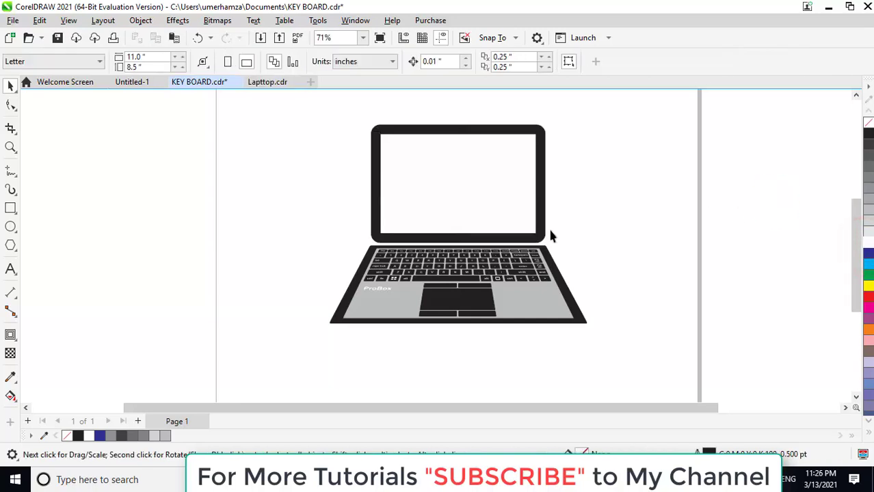
Drag the CorelDRAW wallpaper bitmap in and PowerClip it inside the white screen rectangle
drag(212, 197, 280, 202)
right_click(295, 179)
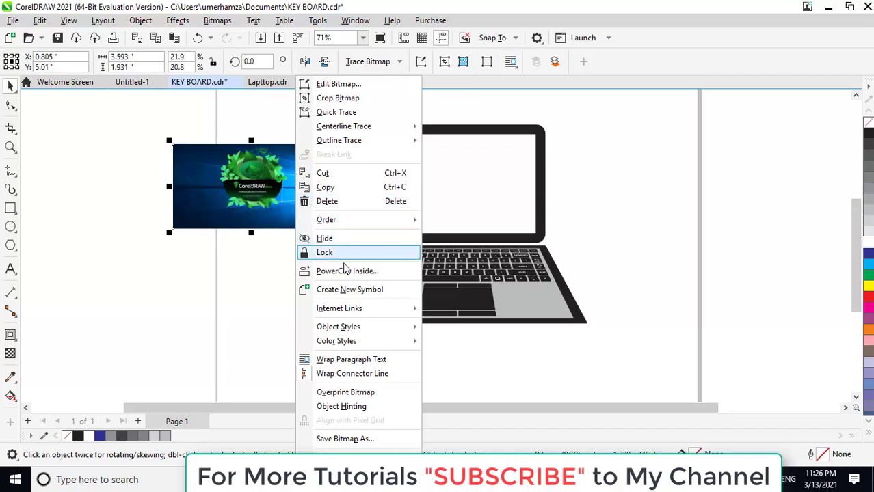
click(347, 272)
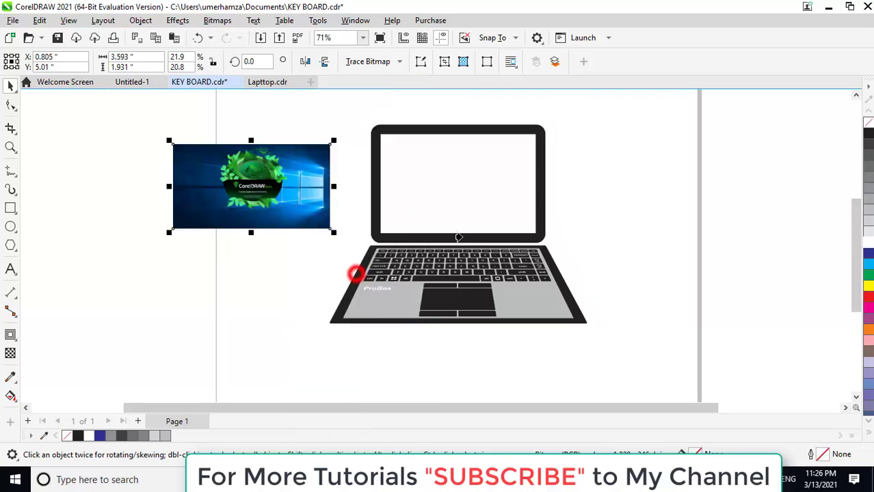
click(478, 184)
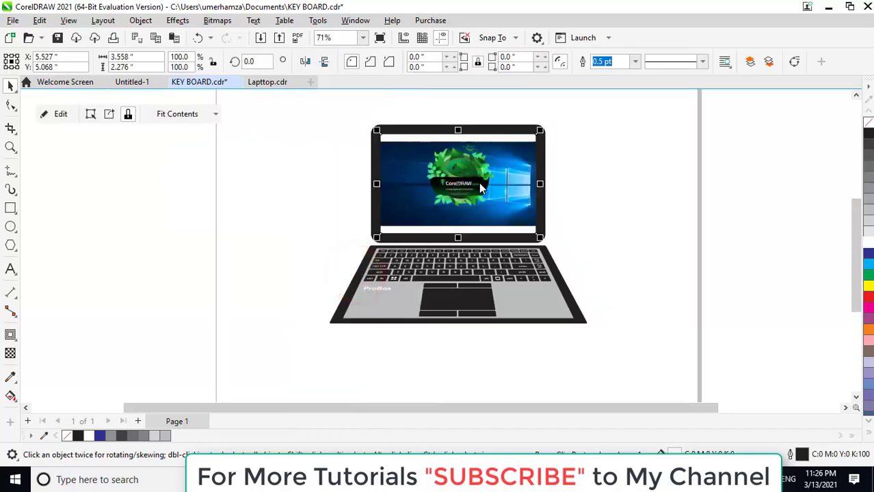
Edit the PowerClip contents, moving the wallpaper up and enlarging it to fill the screen
double_click(481, 188)
drag(458, 228, 461, 250)
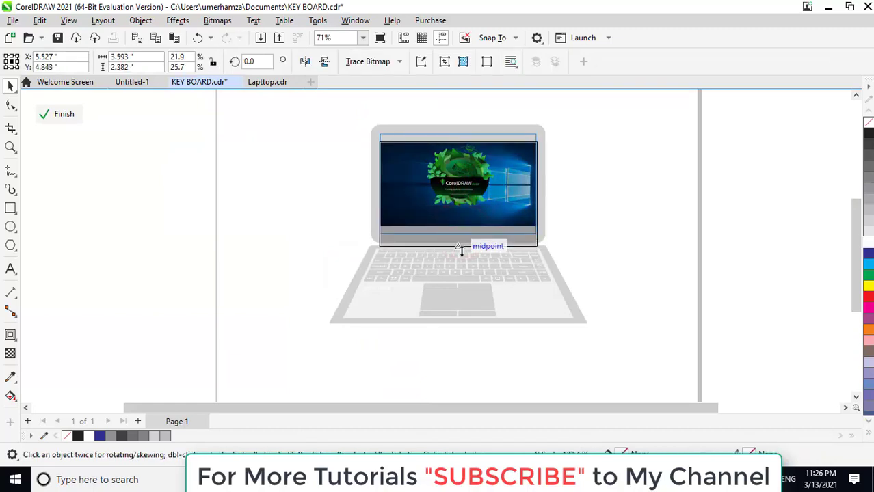
drag(472, 195, 470, 182)
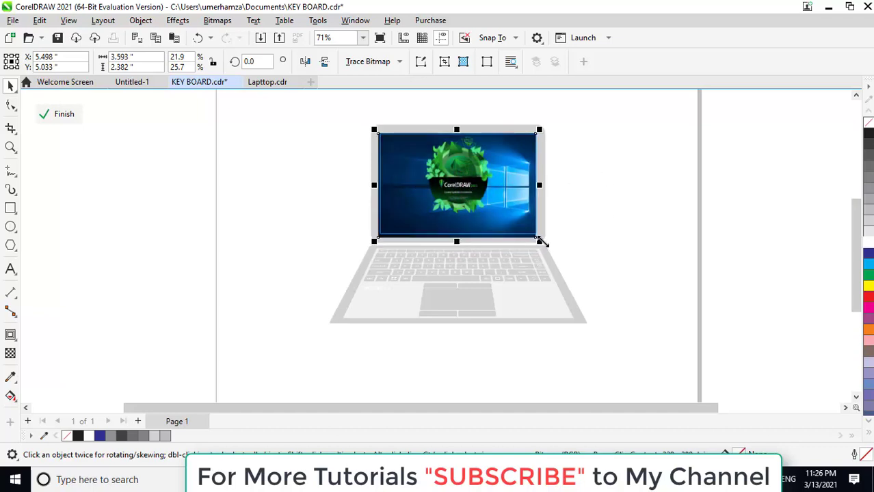
drag(540, 241, 551, 245)
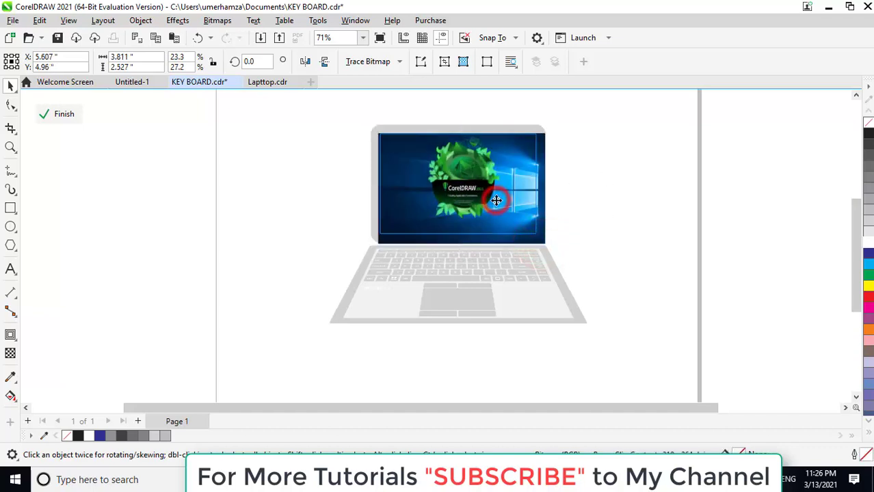
click(661, 181)
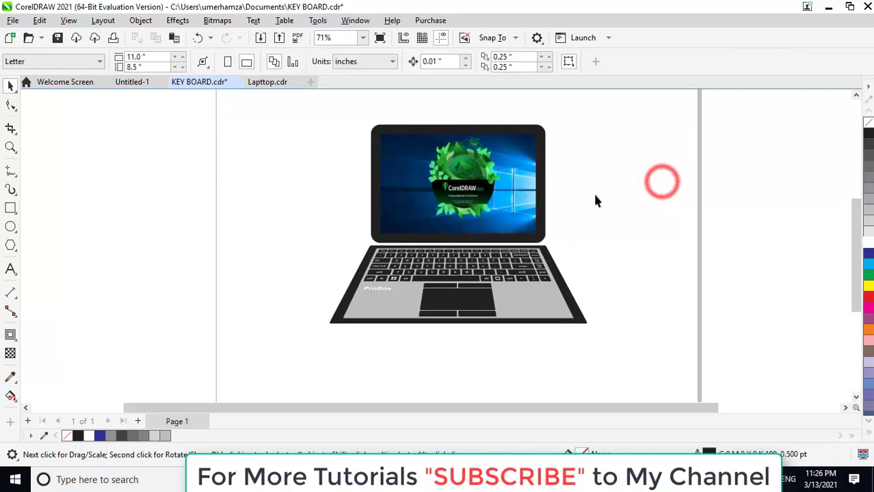
Give the PowerClip screen a 2.0 pt outline coloured mid grey
click(527, 192)
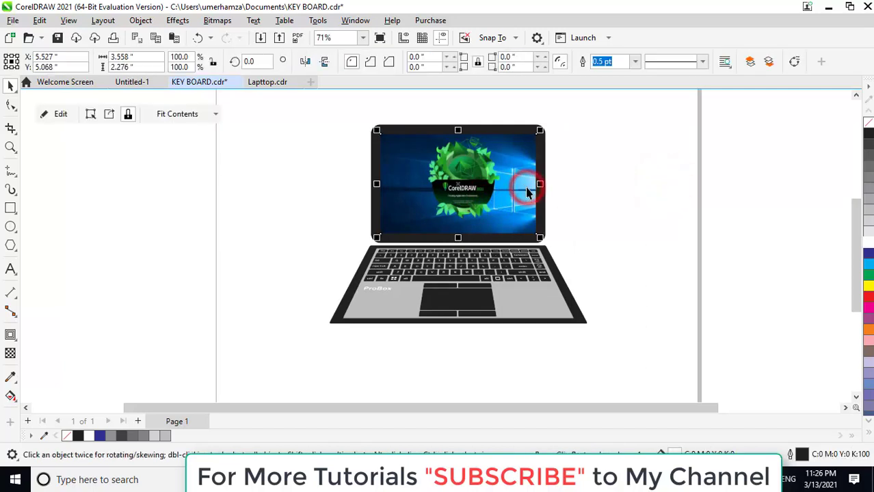
click(633, 61)
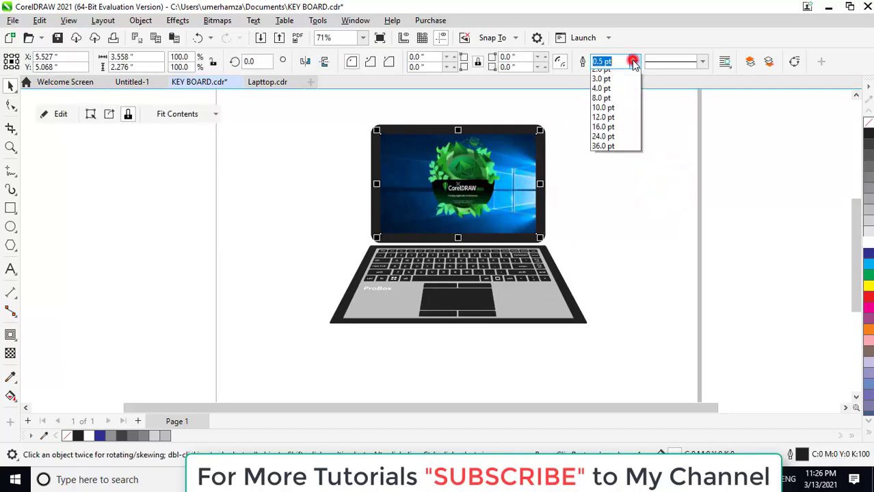
click(611, 133)
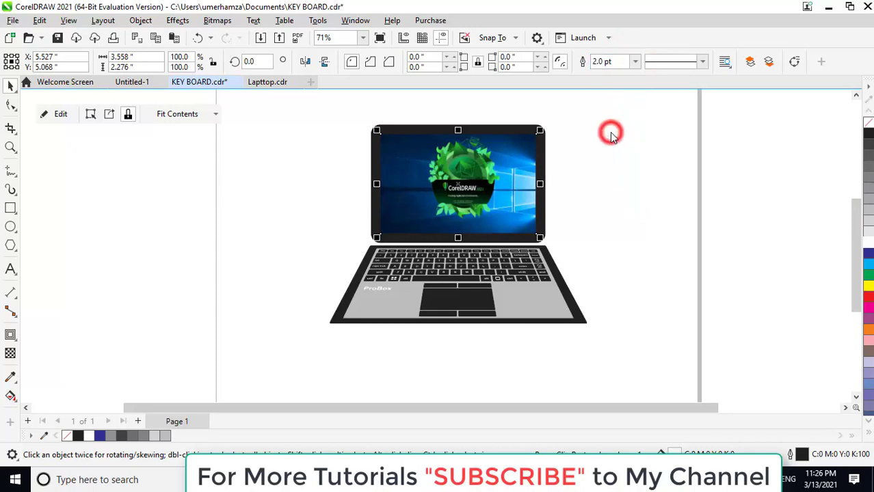
right_click(866, 212)
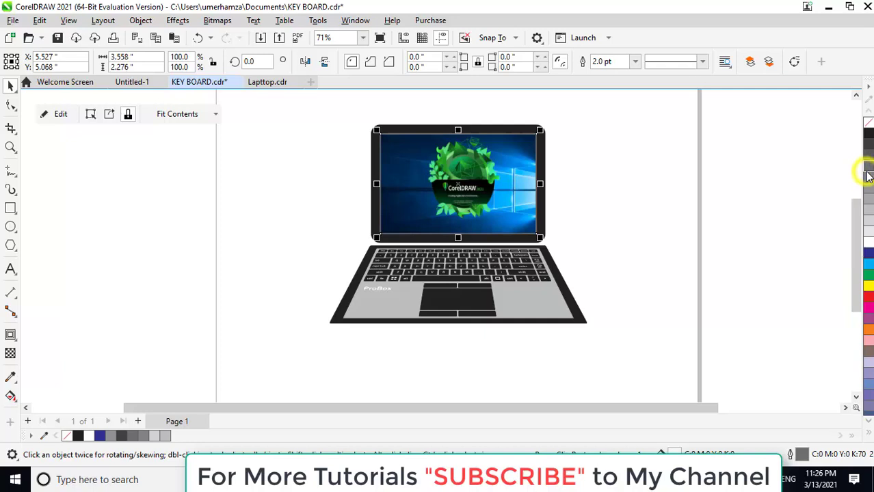
right_click(868, 176)
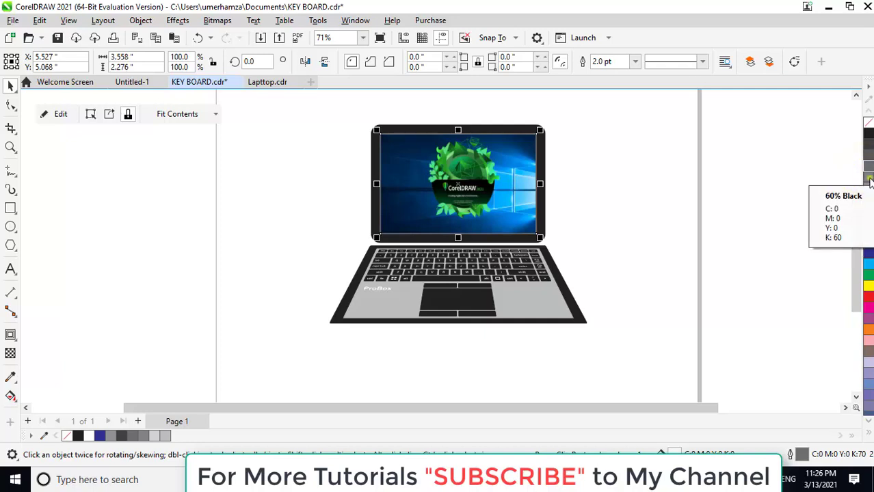
click(699, 212)
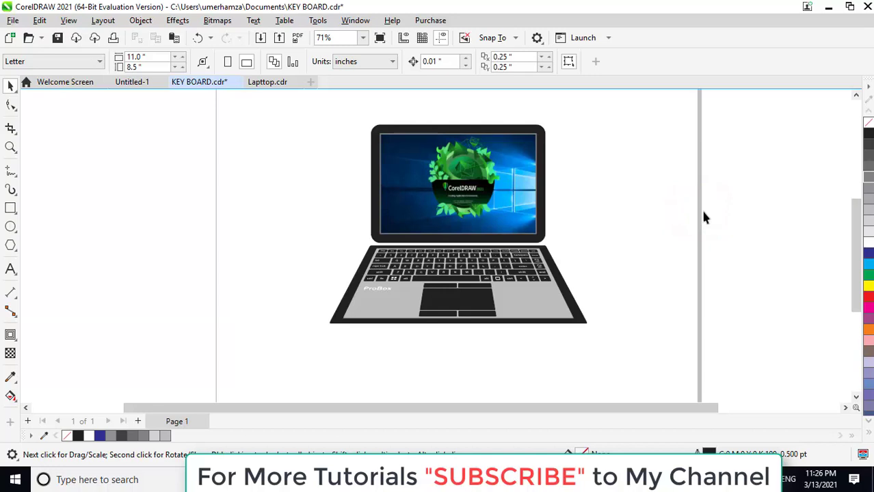
Zoom in on the laptop and nudge the screen image slightly lower within the bezel
click(11, 147)
drag(312, 106, 578, 281)
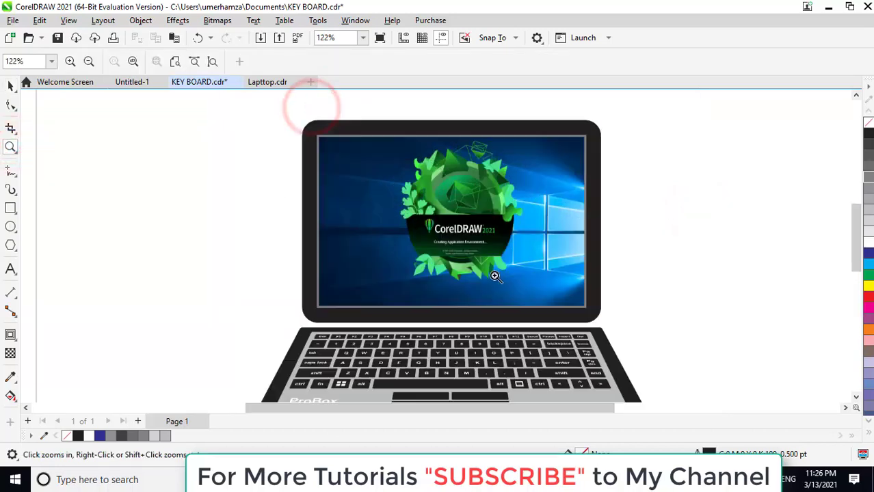
click(452, 135)
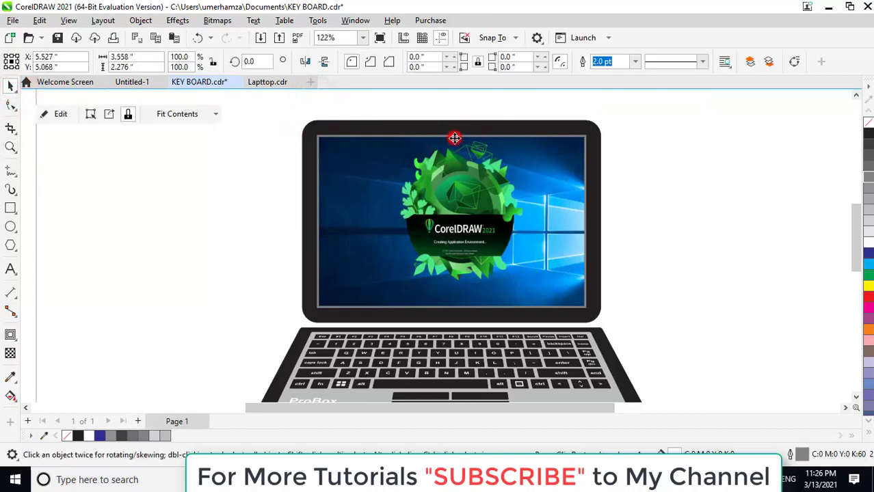
mouse_move(452, 135)
mouse_down()
mouse_move(455, 148)
mouse_move(450, 134)
mouse_up()
key(F7)
key(Escape)
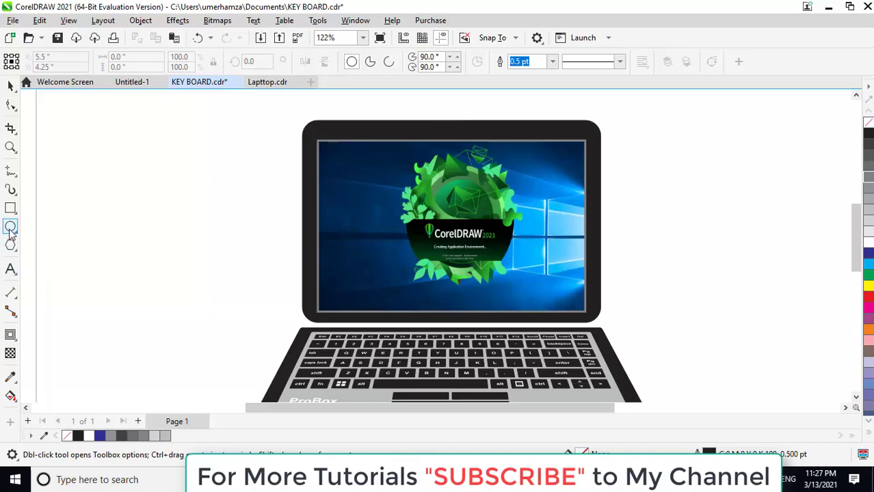
click(9, 229)
drag(438, 127, 445, 136)
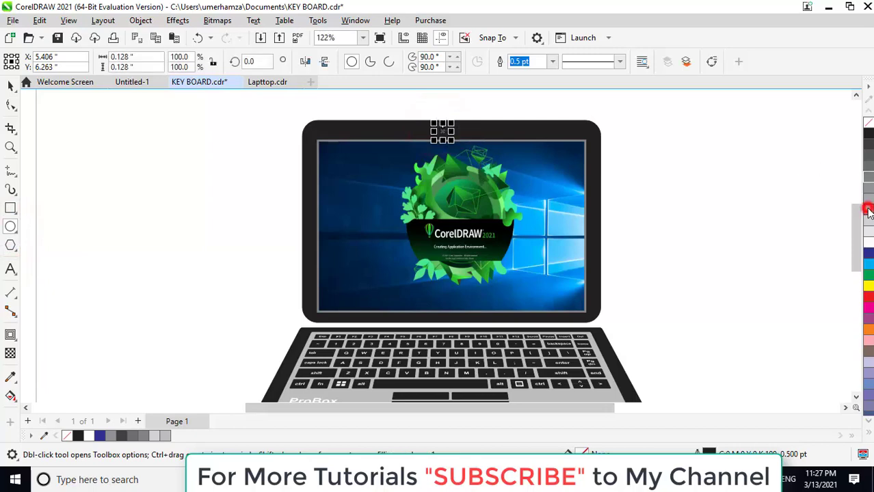
click(867, 211)
click(10, 86)
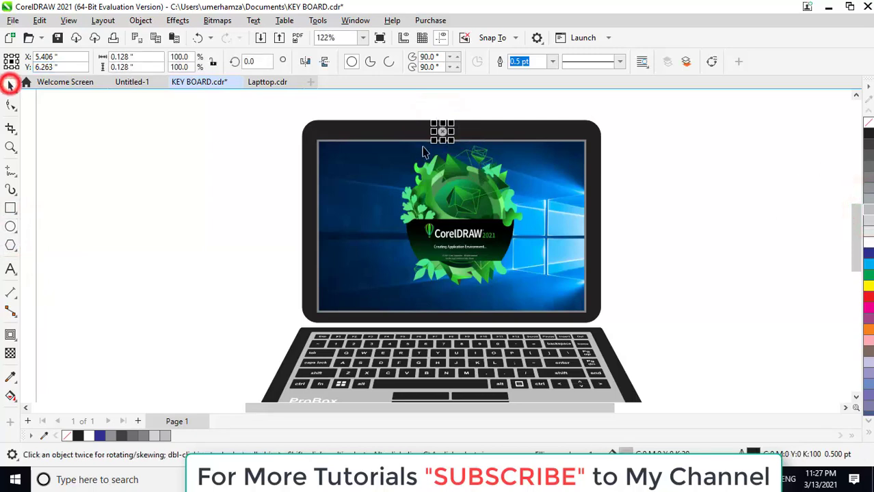
click(496, 128)
key(c)
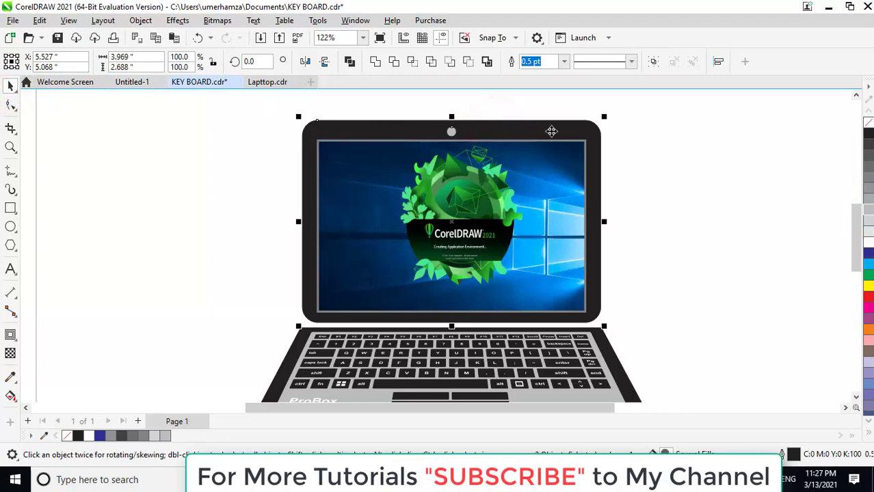
click(722, 159)
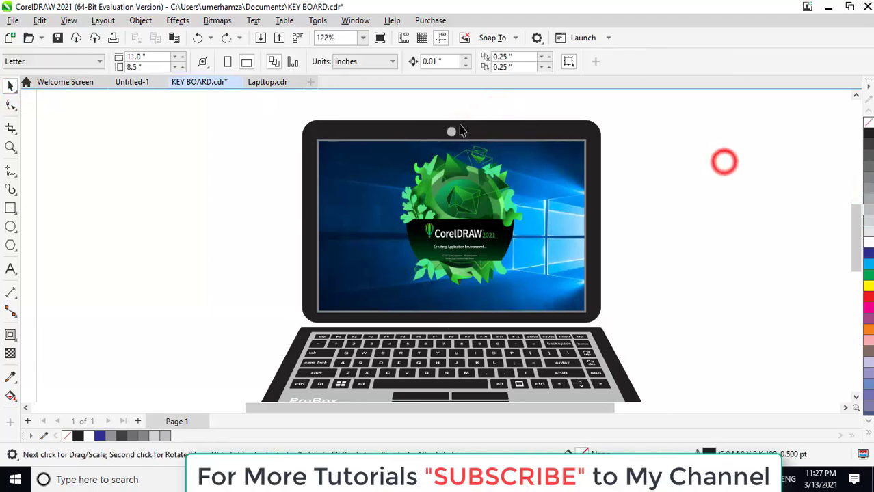
click(451, 132)
shift+click(507, 131)
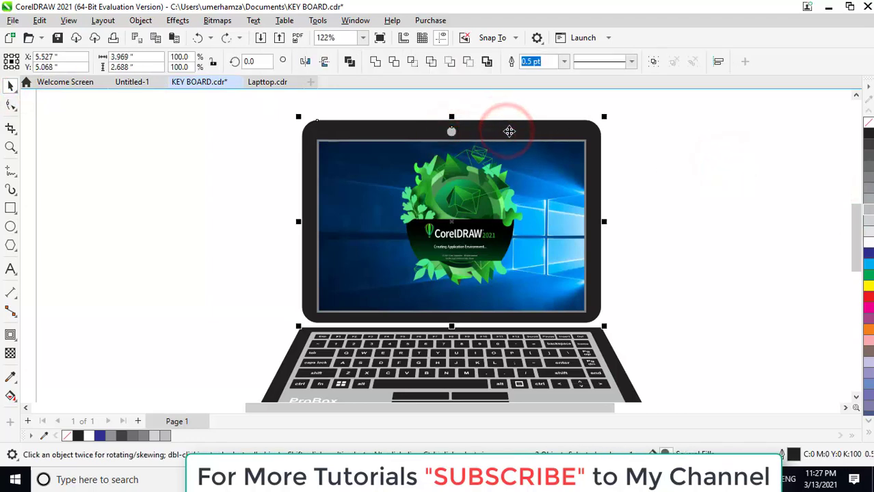
click(677, 156)
scroll(671, 149, down, 1)
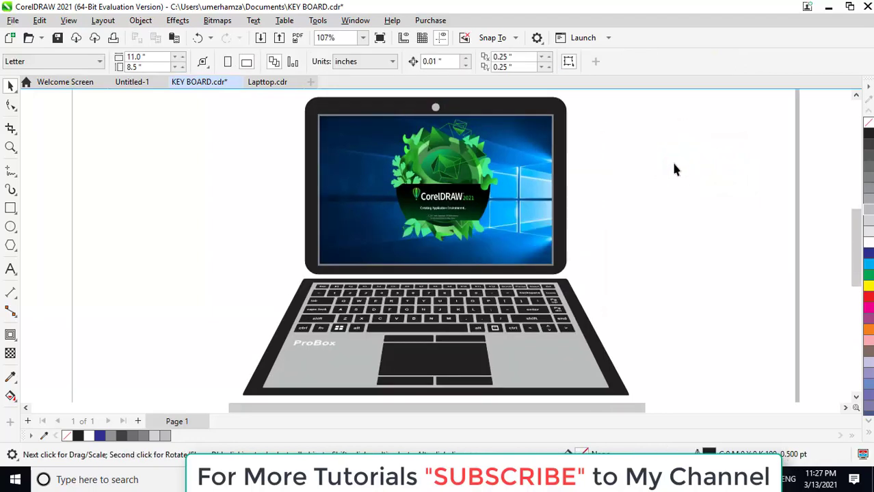
click(677, 176)
Ungroup all parts of the keyboard base and select its outer shape alone
click(855, 397)
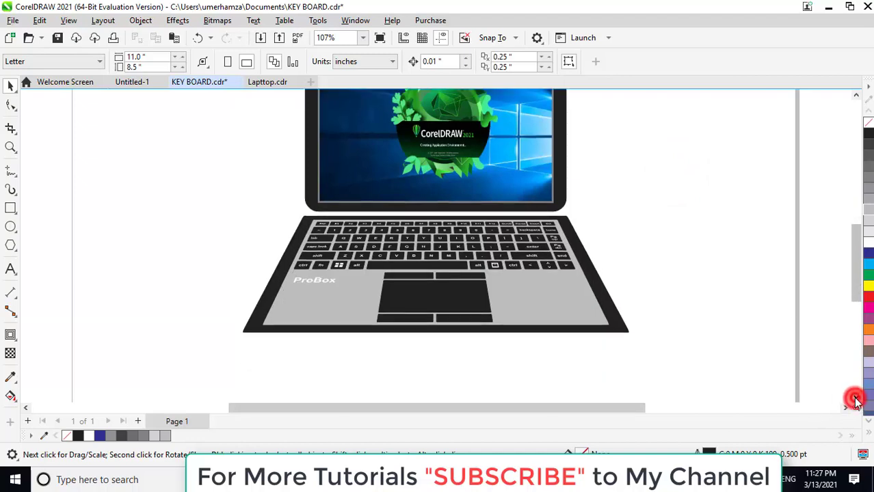
click(620, 332)
drag(620, 332, 620, 341)
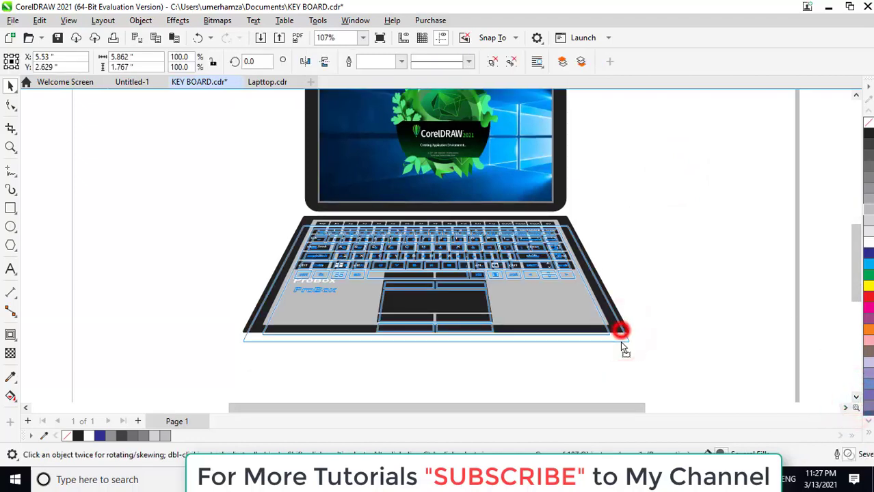
key(ctrl+z)
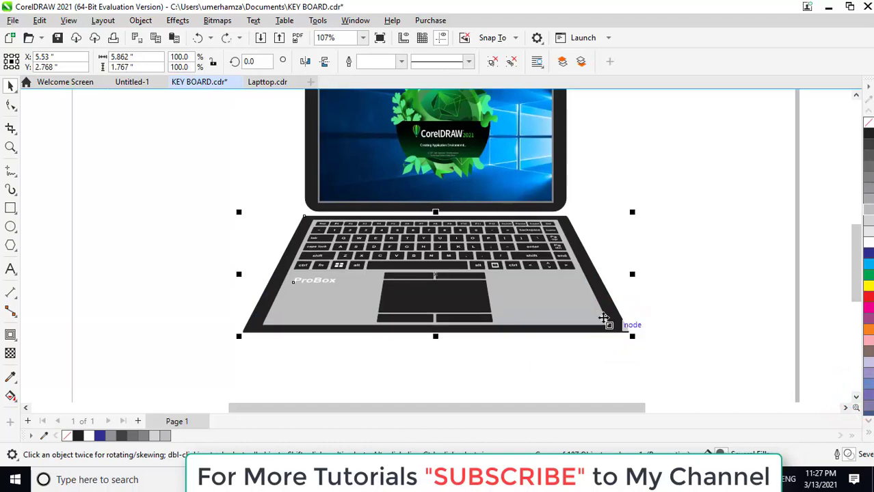
right_click(574, 277)
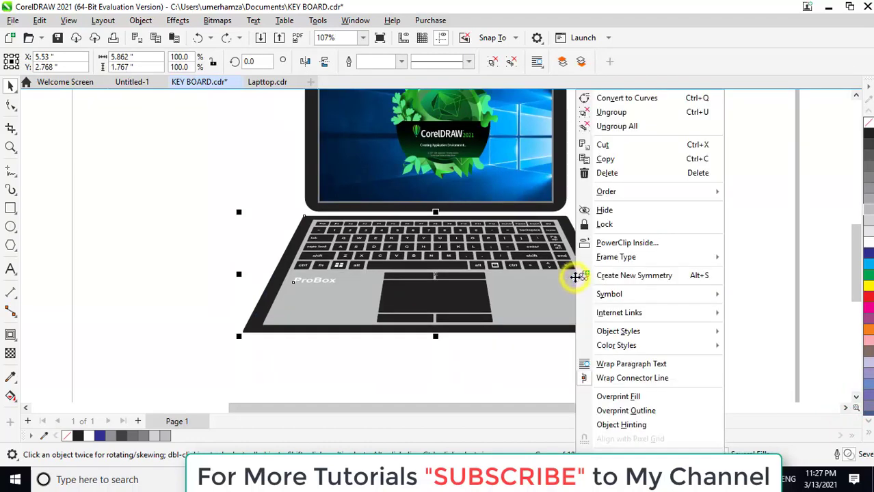
click(624, 130)
click(732, 288)
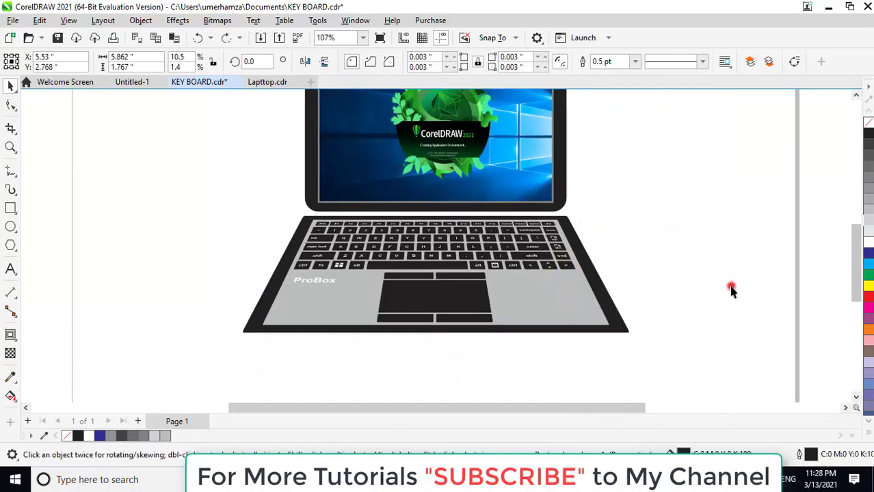
click(624, 331)
Copy and paste the outer base shape and shift the copy slightly down
right_click(625, 330)
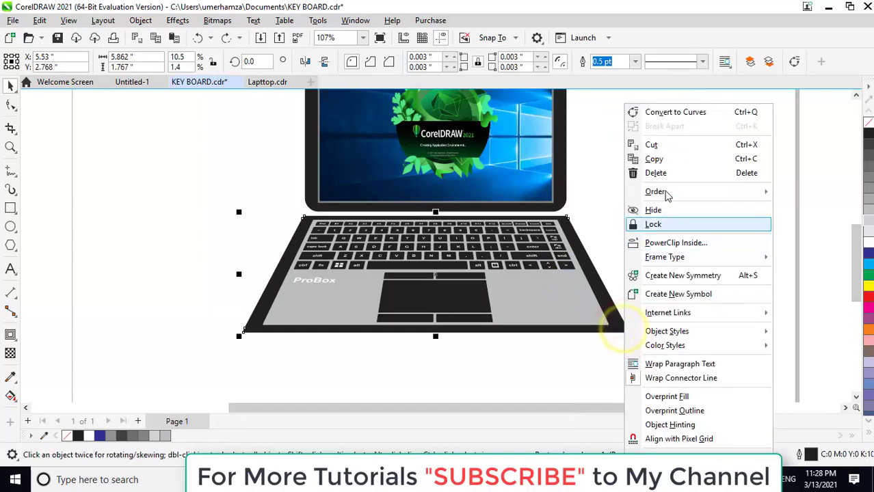
click(663, 159)
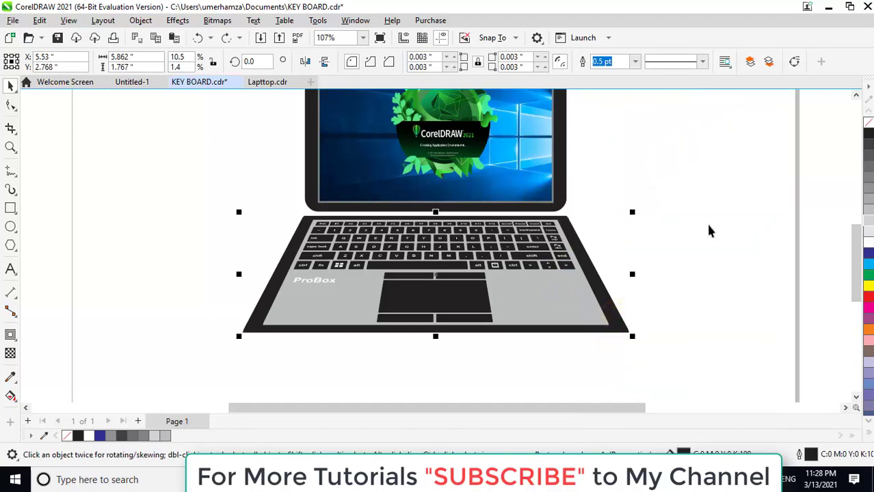
key(ctrl+v)
click(715, 283)
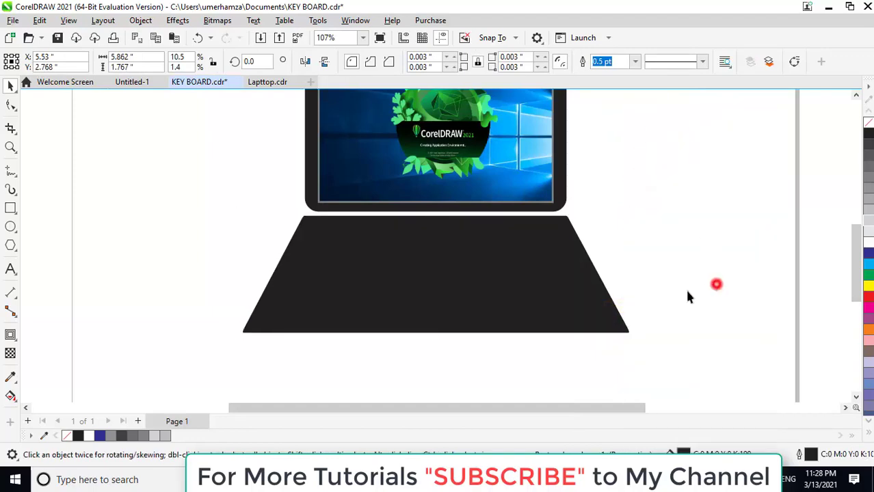
click(518, 297)
drag(518, 298, 516, 303)
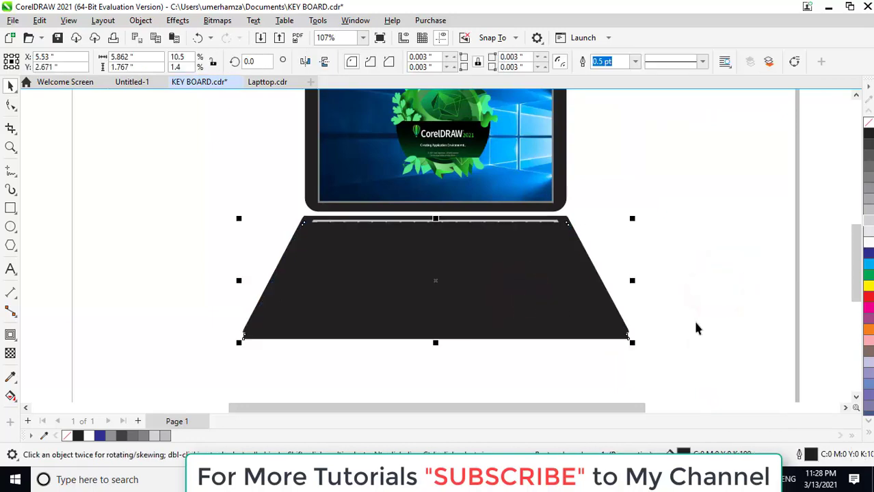
Fill the base copy with 40% Black grey and send it to the back of the page
click(869, 202)
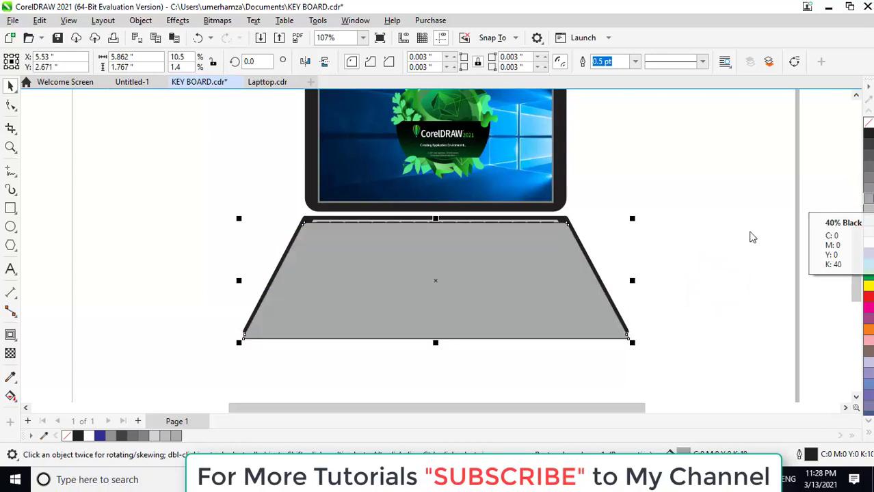
right_click(540, 291)
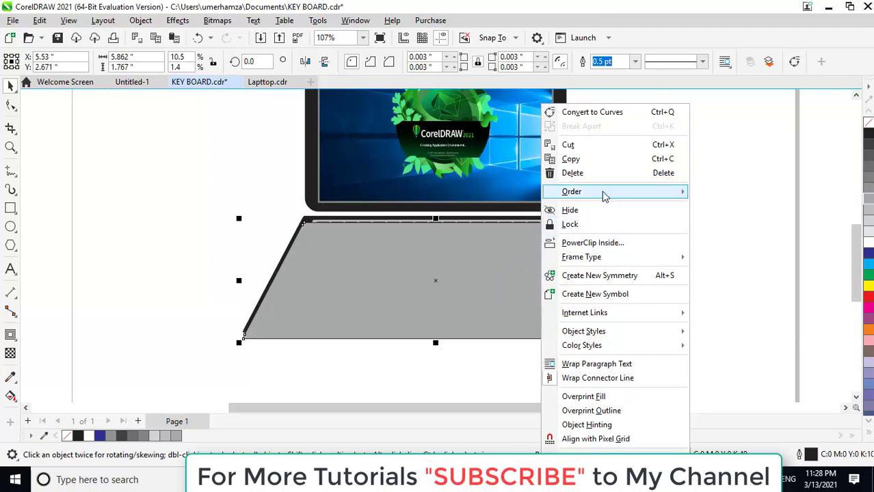
click(741, 208)
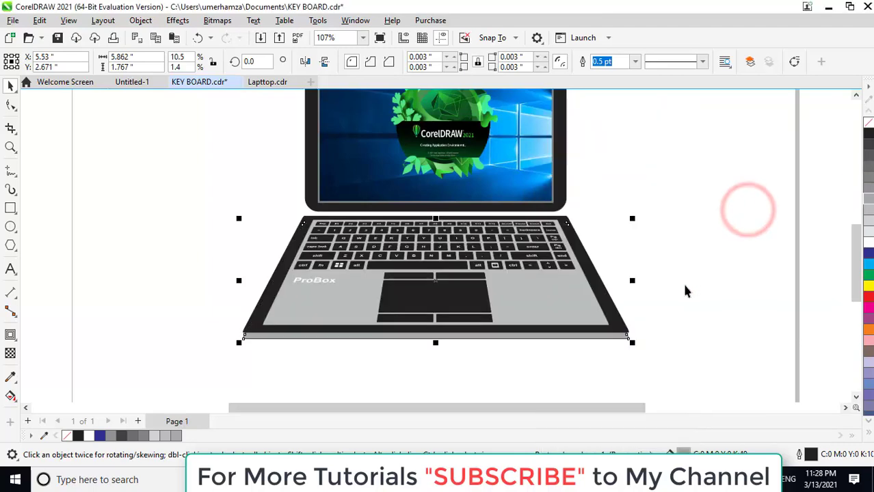
click(623, 336)
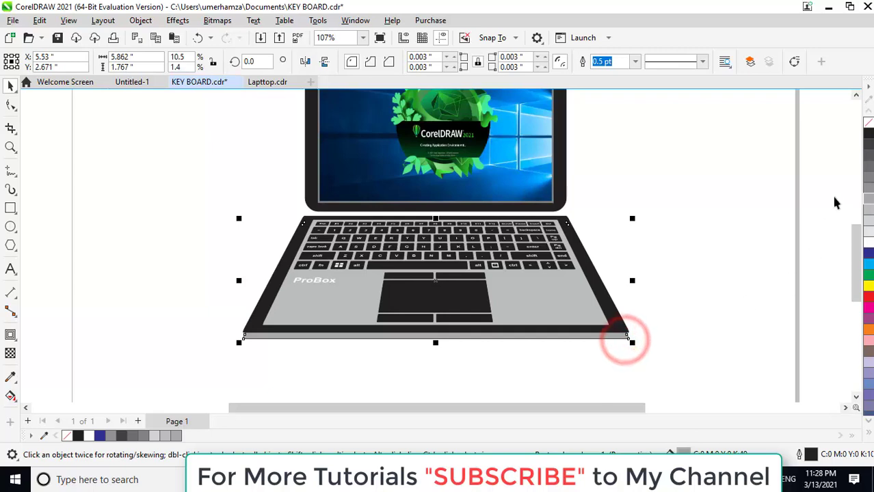
click(725, 254)
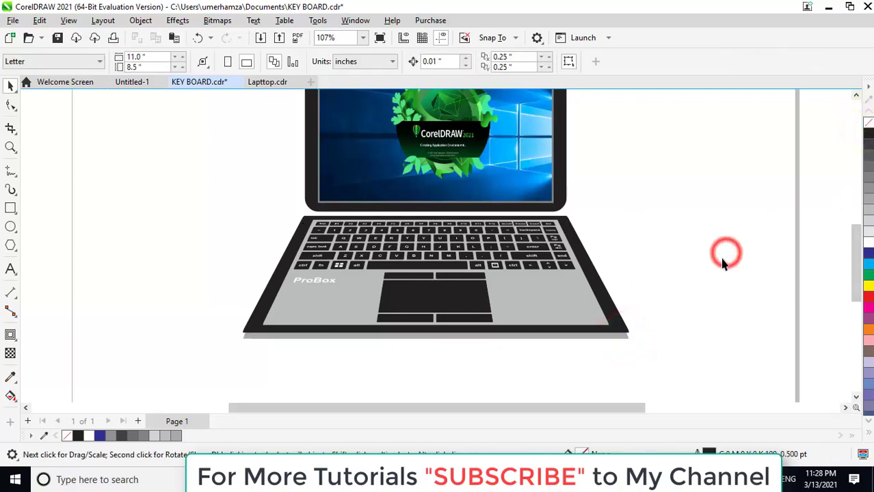
Apply a Blend from the black keyboard base to the grey strip at the lower-left corner
click(10, 147)
drag(227, 298, 392, 353)
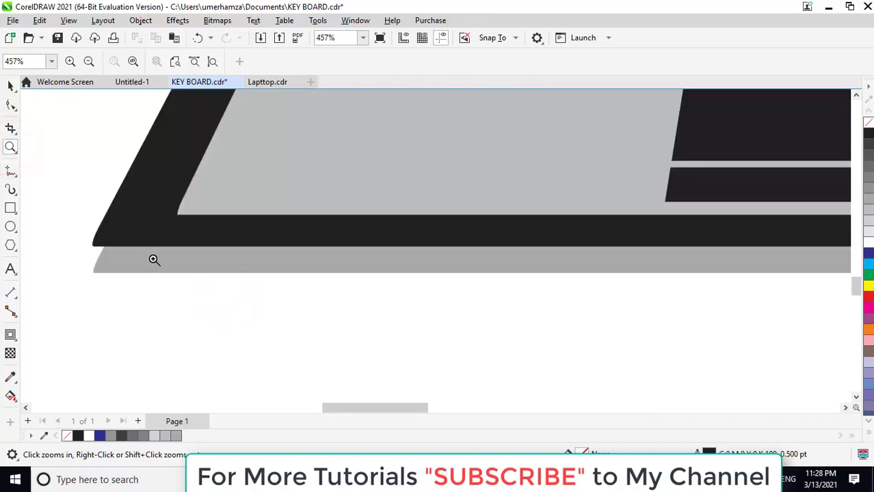
click(10, 85)
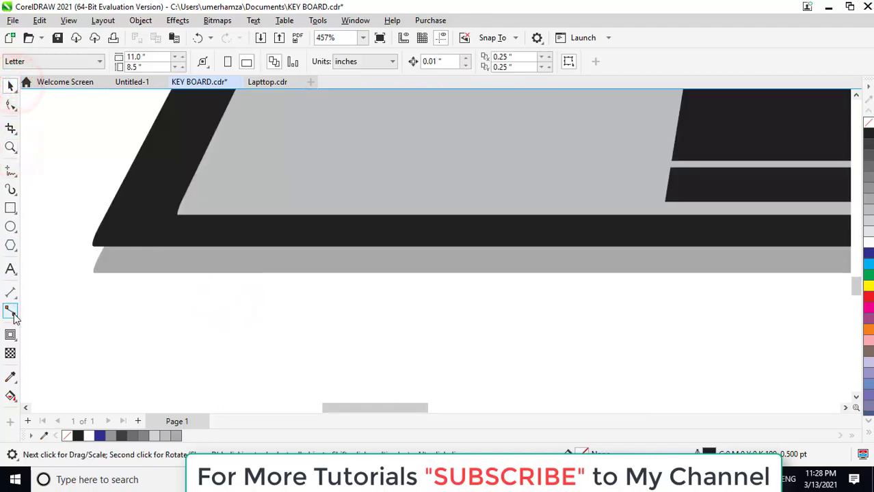
click(10, 336)
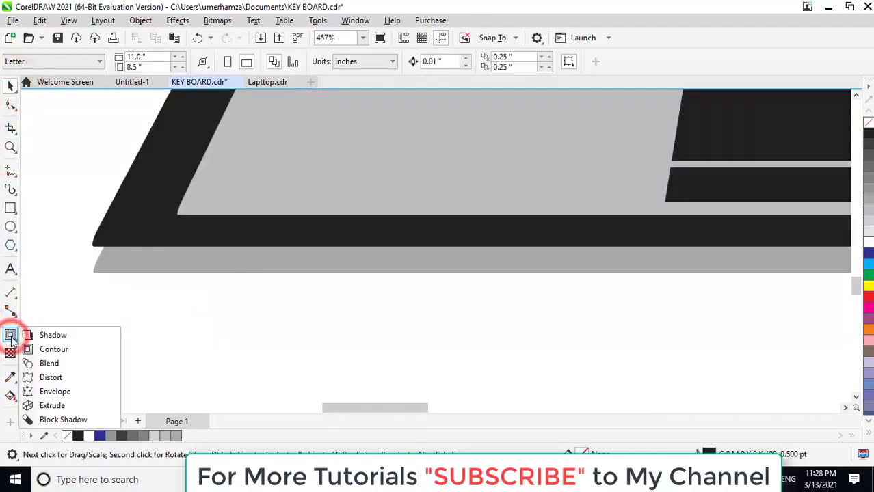
click(49, 364)
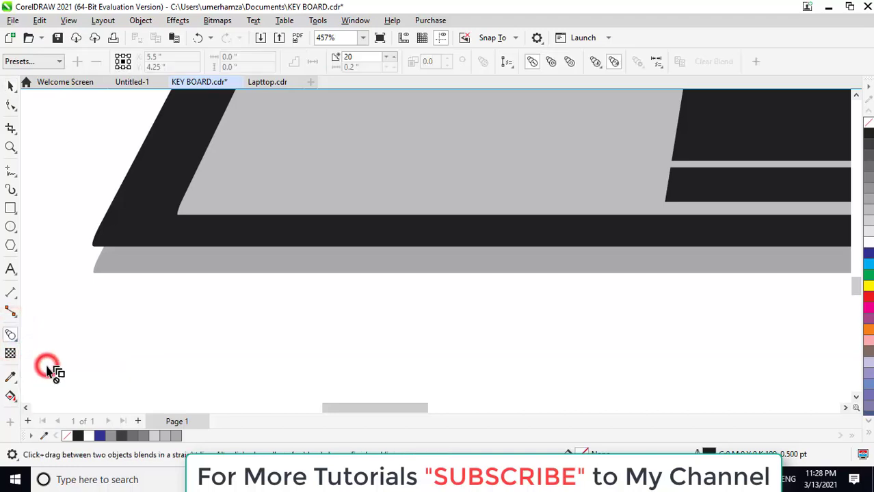
click(410, 247)
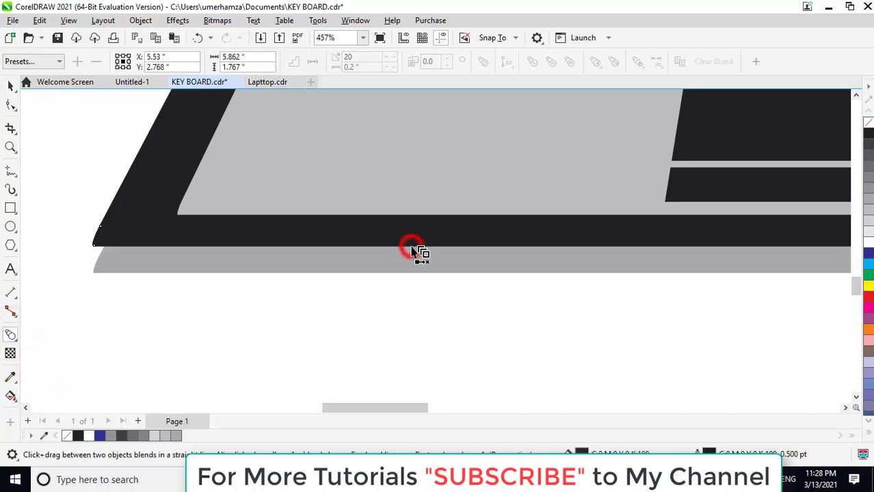
drag(414, 278, 422, 278)
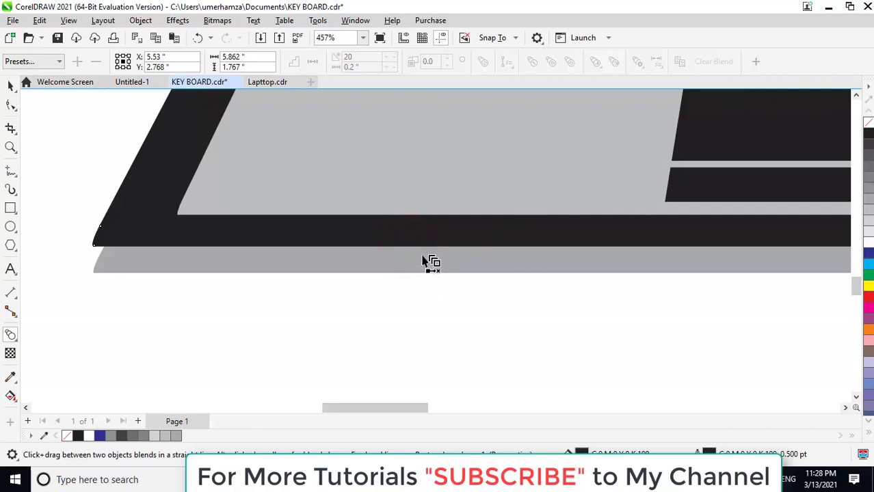
mouse_move(432, 246)
mouse_down()
mouse_move(427, 285)
mouse_move(384, 280)
mouse_up()
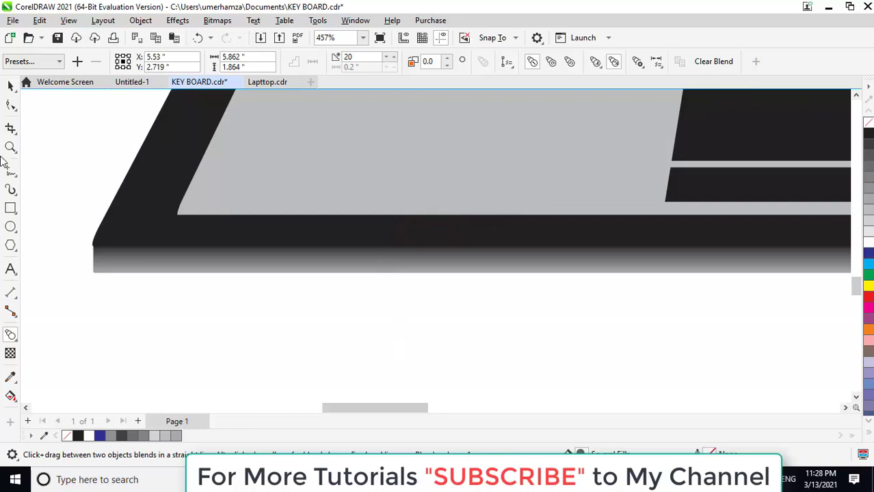
click(11, 85)
click(289, 341)
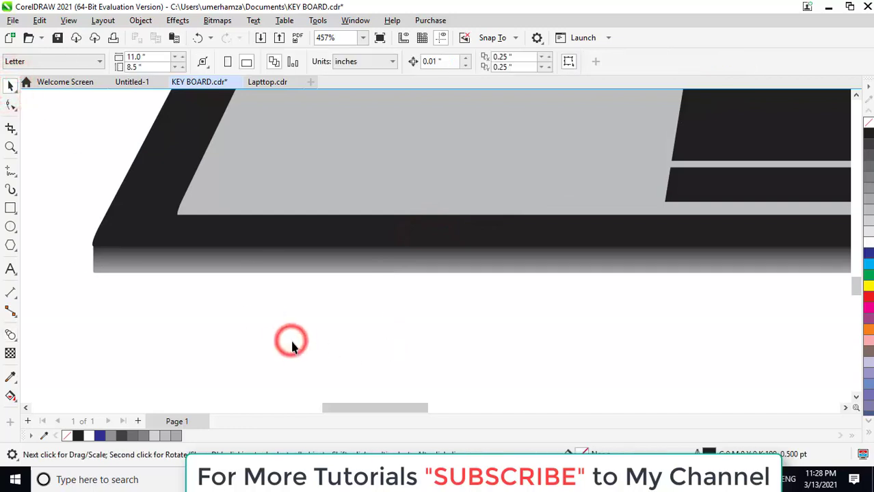
Zoom to all objects with F4, then zoom out slightly to show the full laptop
key(F4)
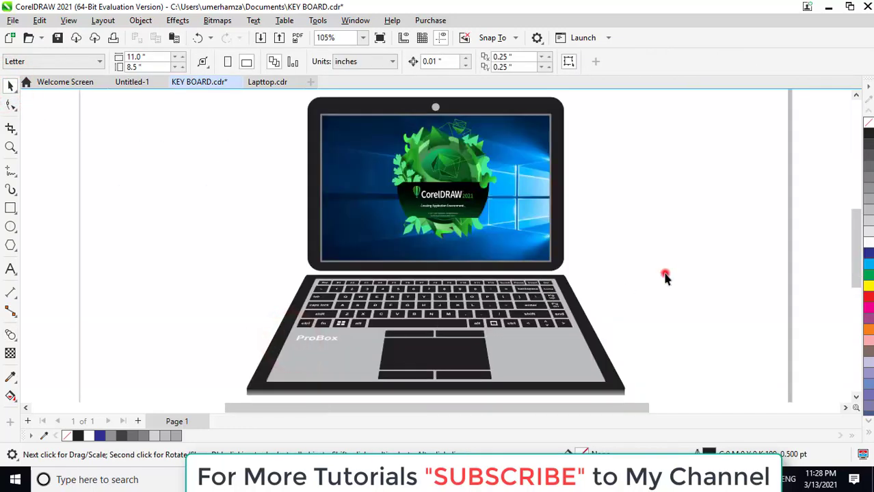
click(856, 398)
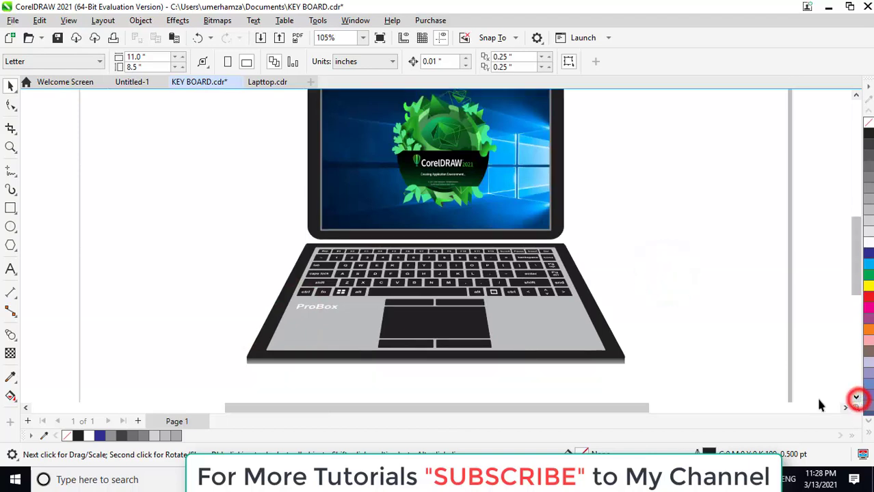
click(669, 372)
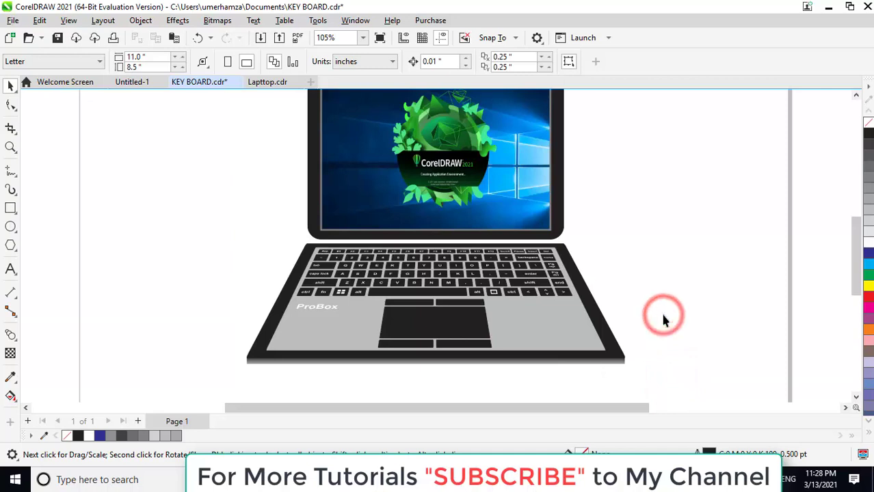
scroll(663, 320, down, 1)
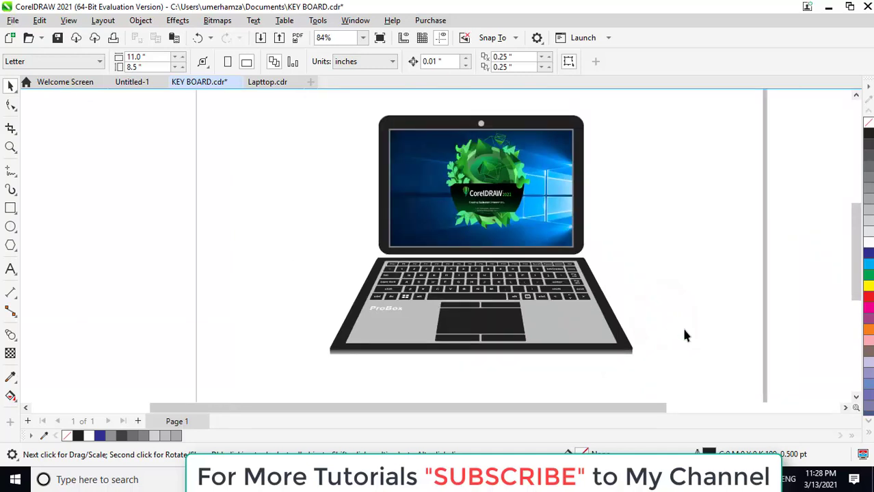